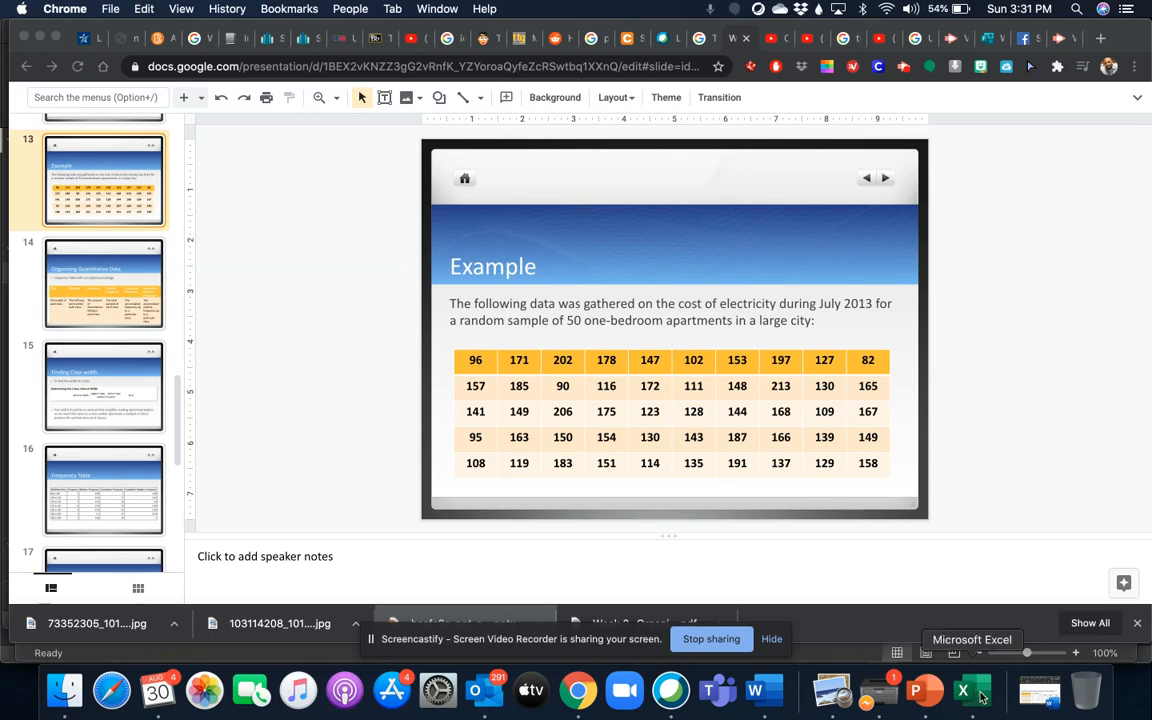
Switch to Microsoft Excel and look through the sorted, colour-coded Electricity Costs in column A from the lowest to the highest value.
left_click(978, 695)
scroll(90, 195, "down", 1)
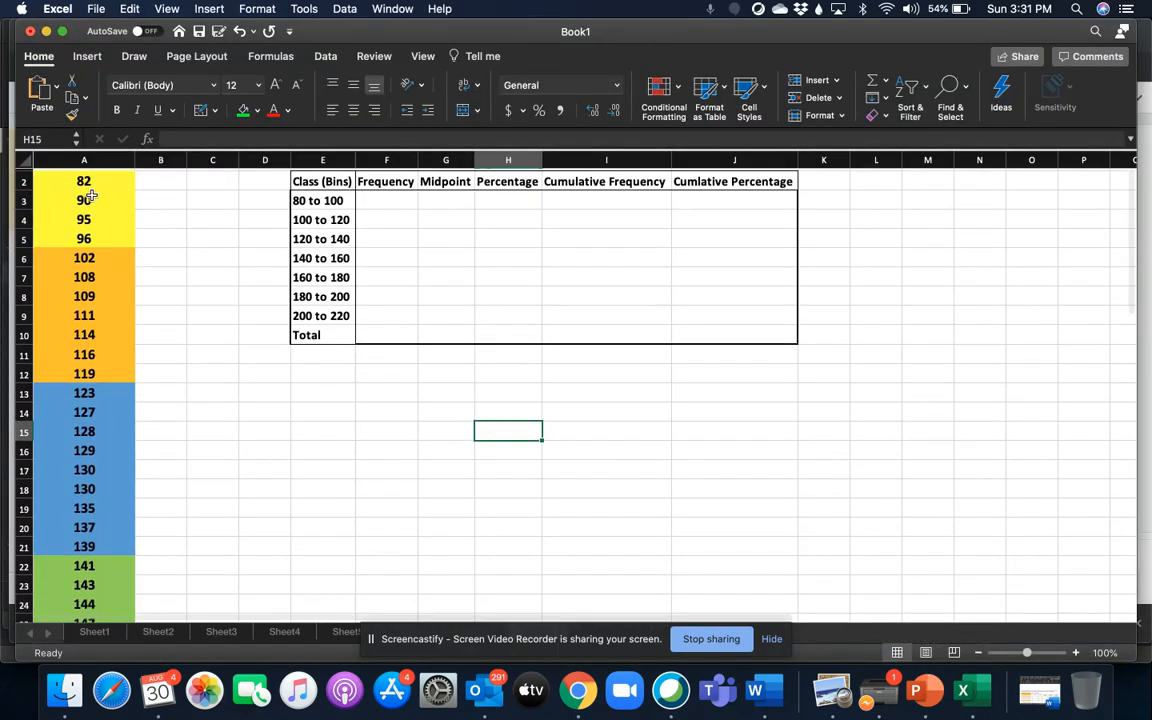
scroll(90, 198, "down", 6)
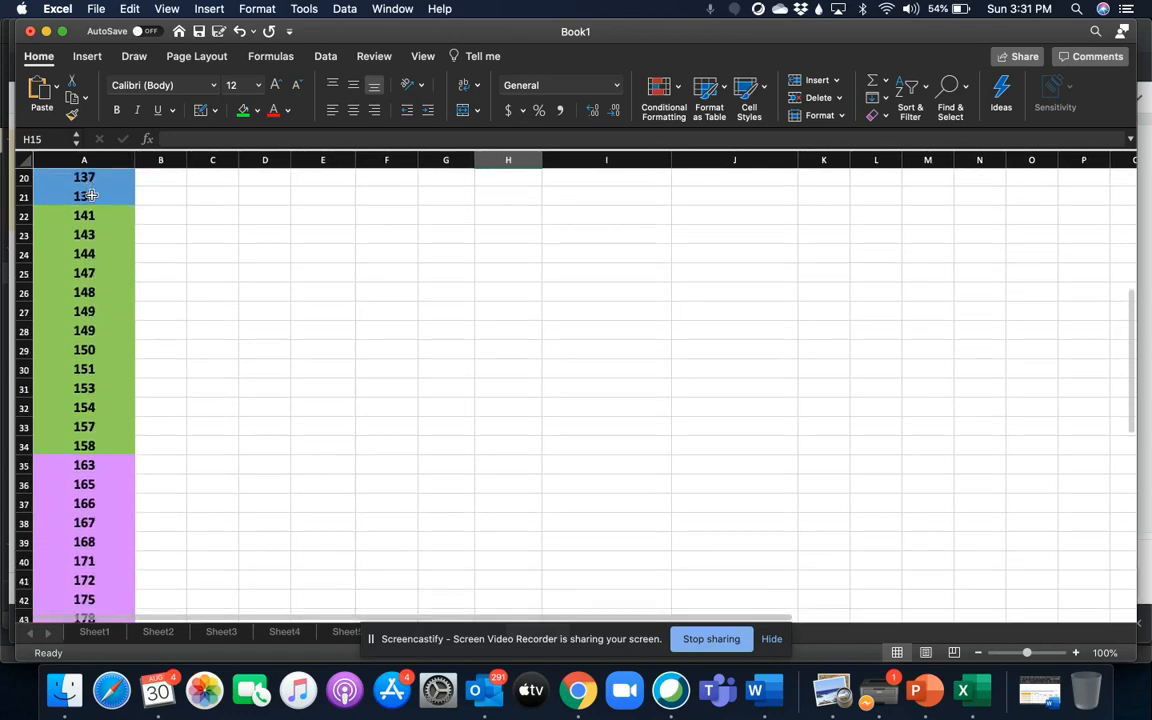
scroll(90, 196, "down", 2)
scroll(90, 197, "up", 8)
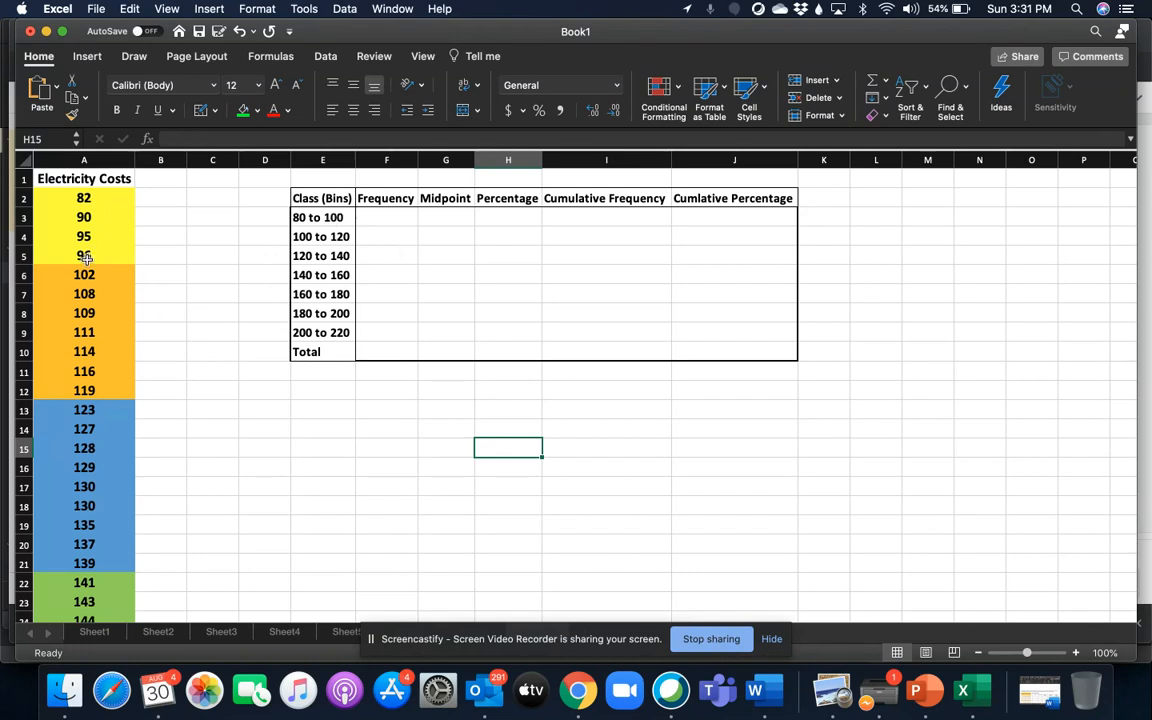
scroll(86, 257, "down", 1)
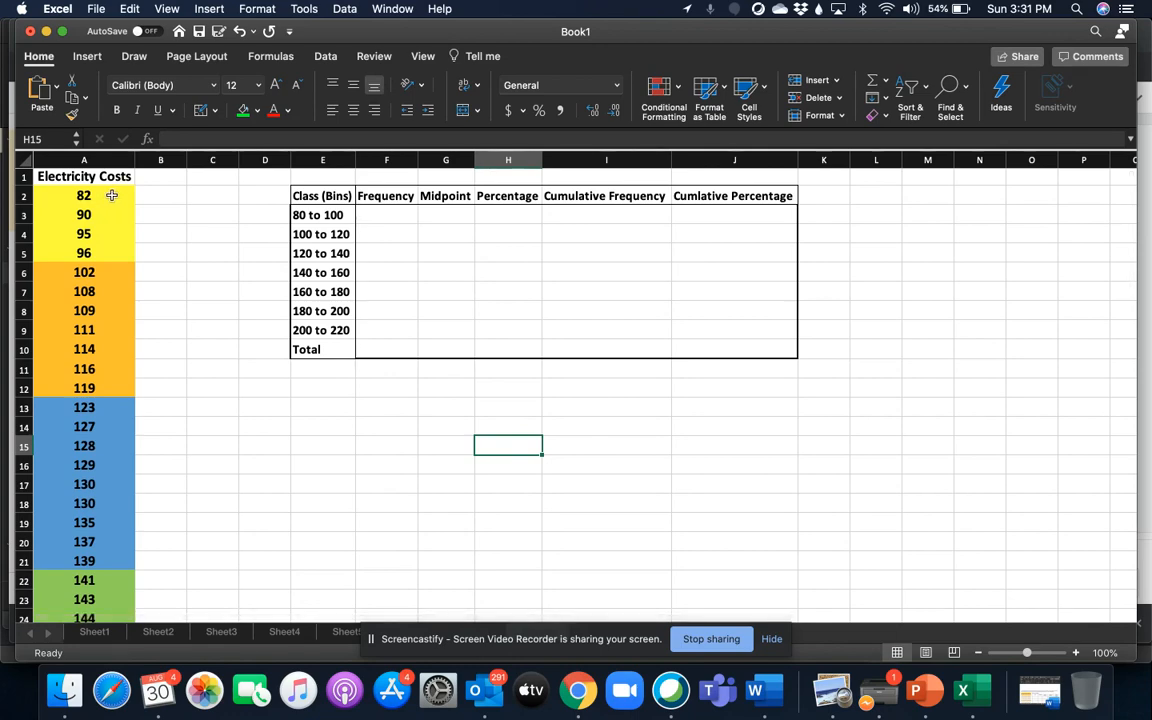
scroll(113, 309, "down", 5)
scroll(113, 309, "down", 8)
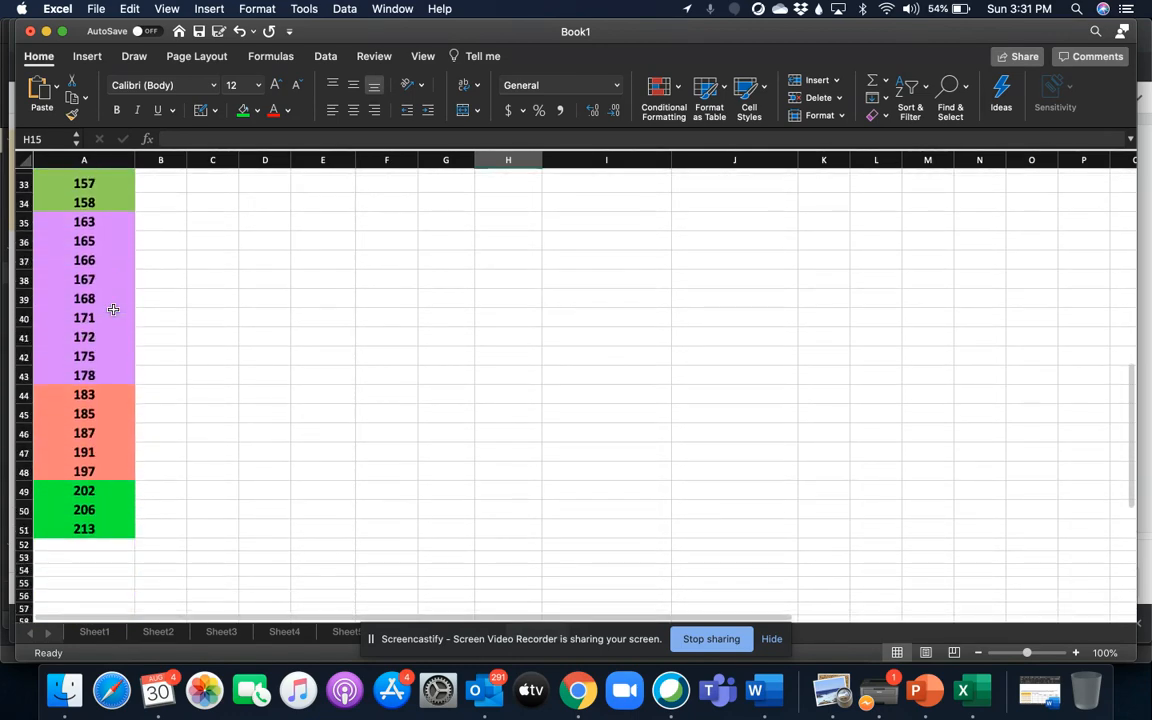
scroll(94, 486, "up", 12)
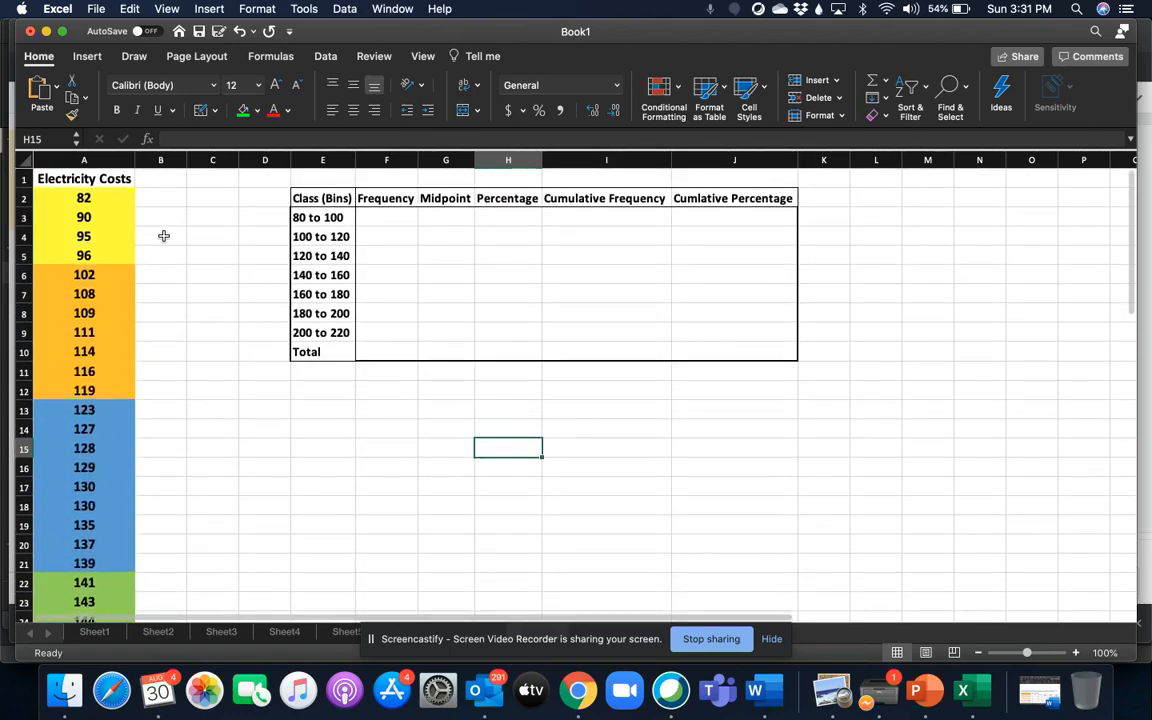
Label cell B4 "Range" and calculate the range in C4 by subtracting the lowest cost (A2) from the highest (A51).
left_click(163, 235)
type("Range")
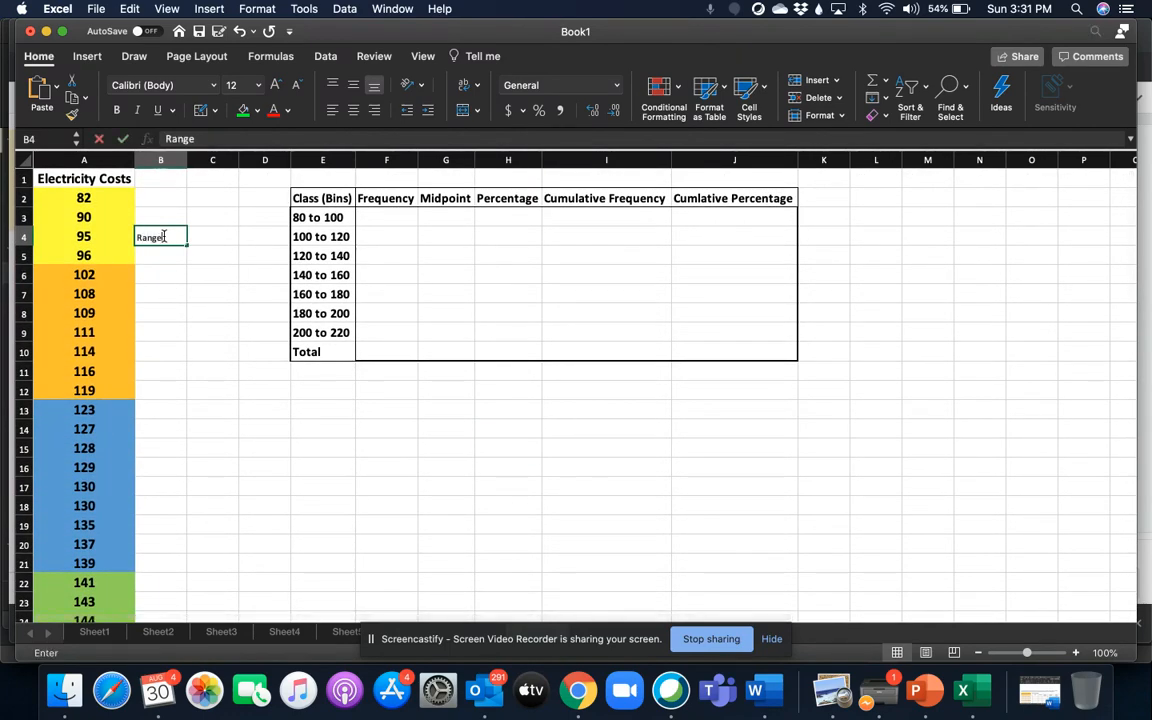
key("Tab")
type("=")
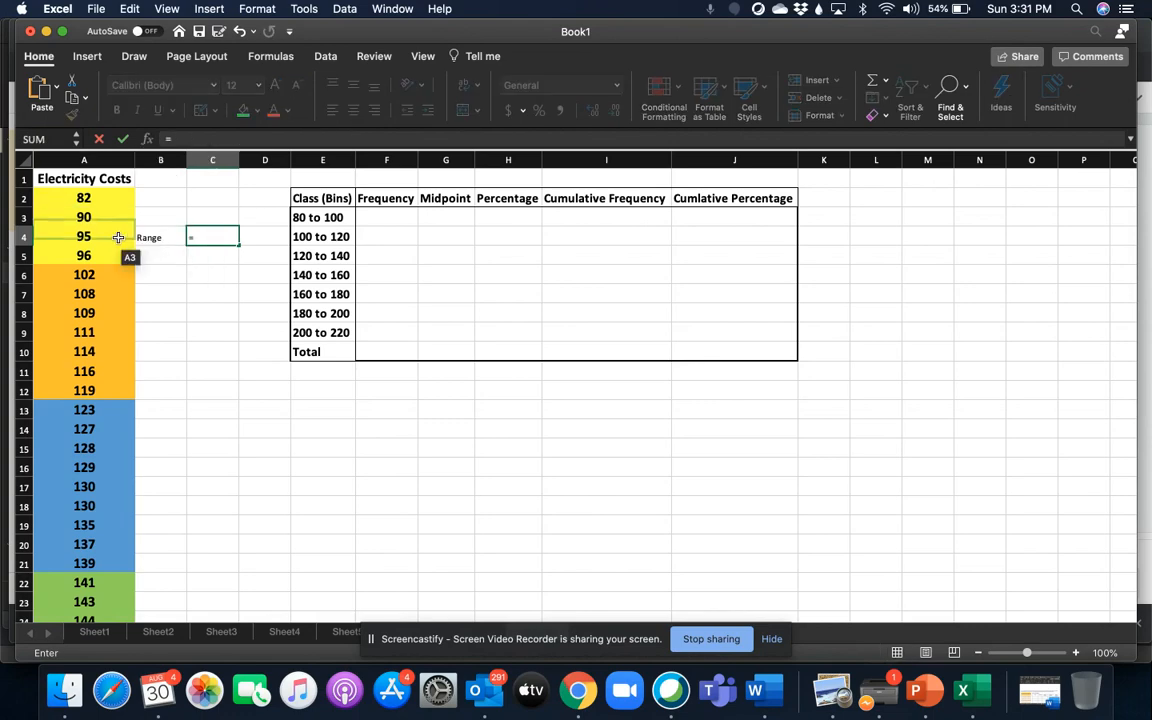
scroll(112, 326, "down", 4)
scroll(112, 326, "down", 10)
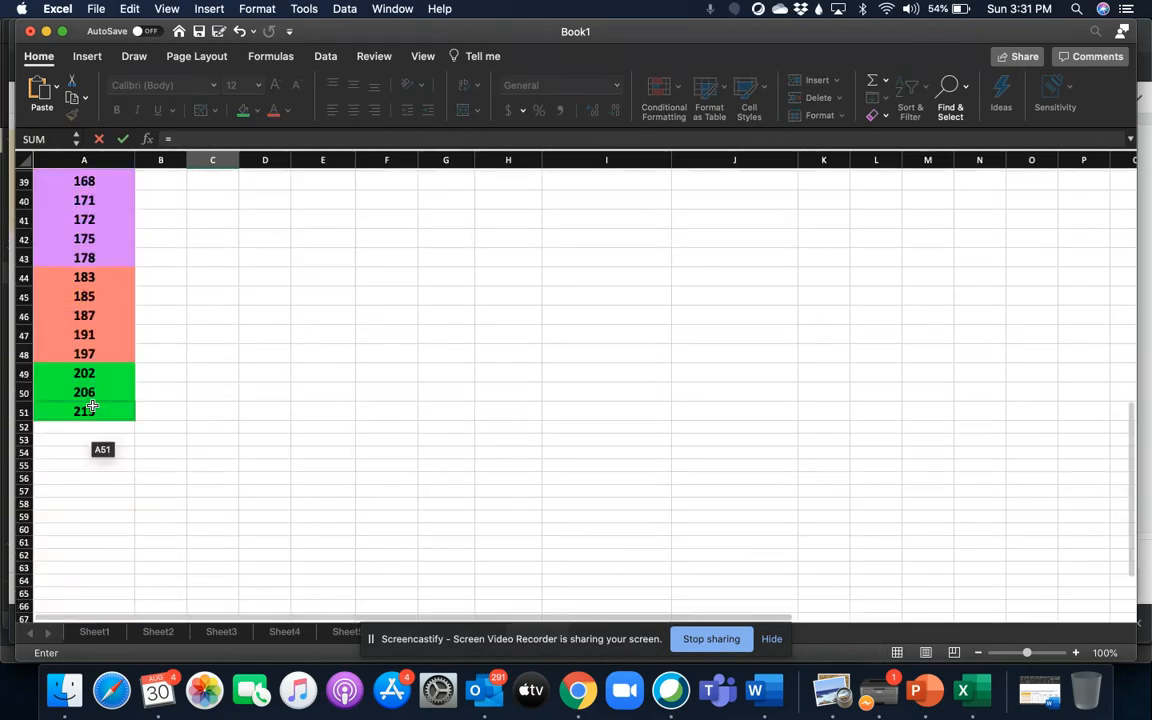
left_click(88, 410)
scroll(225, 386, "up", 10)
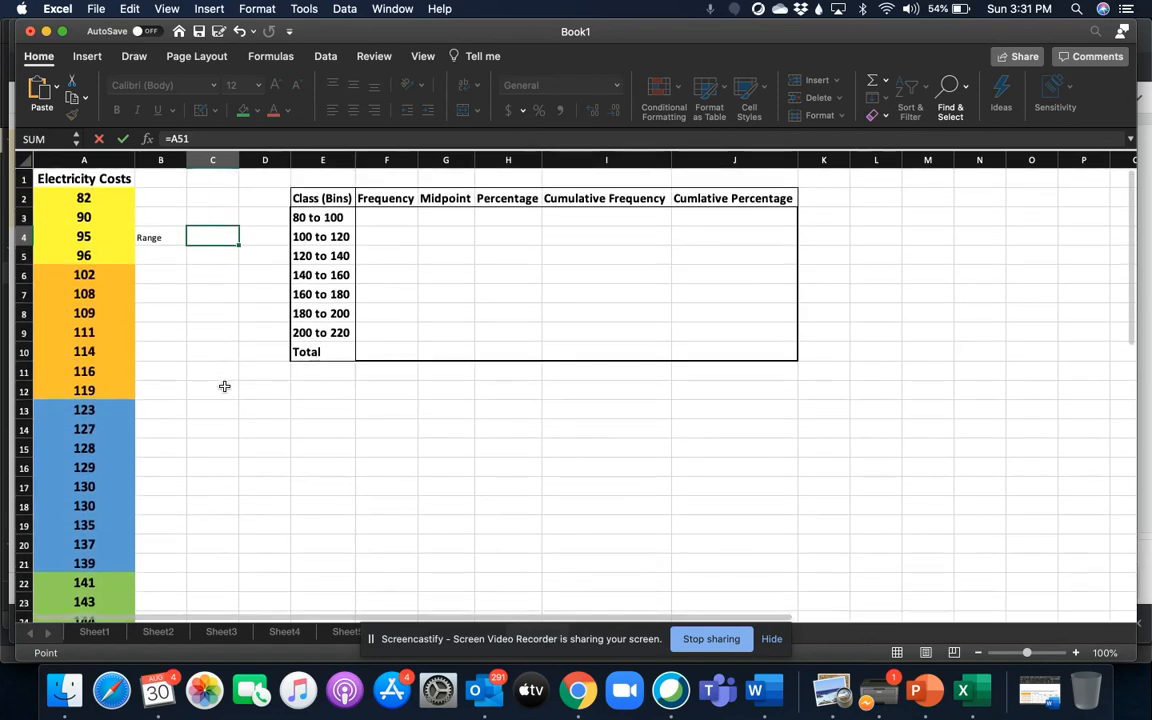
type("-")
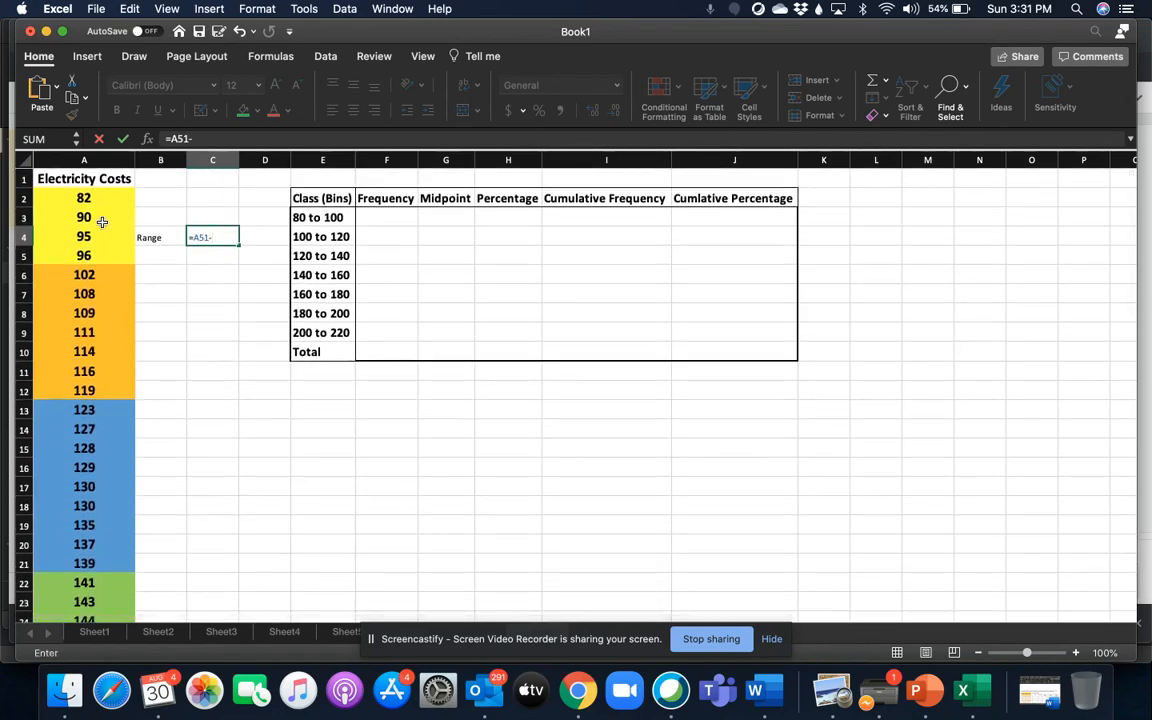
left_click(90, 195)
key("Return")
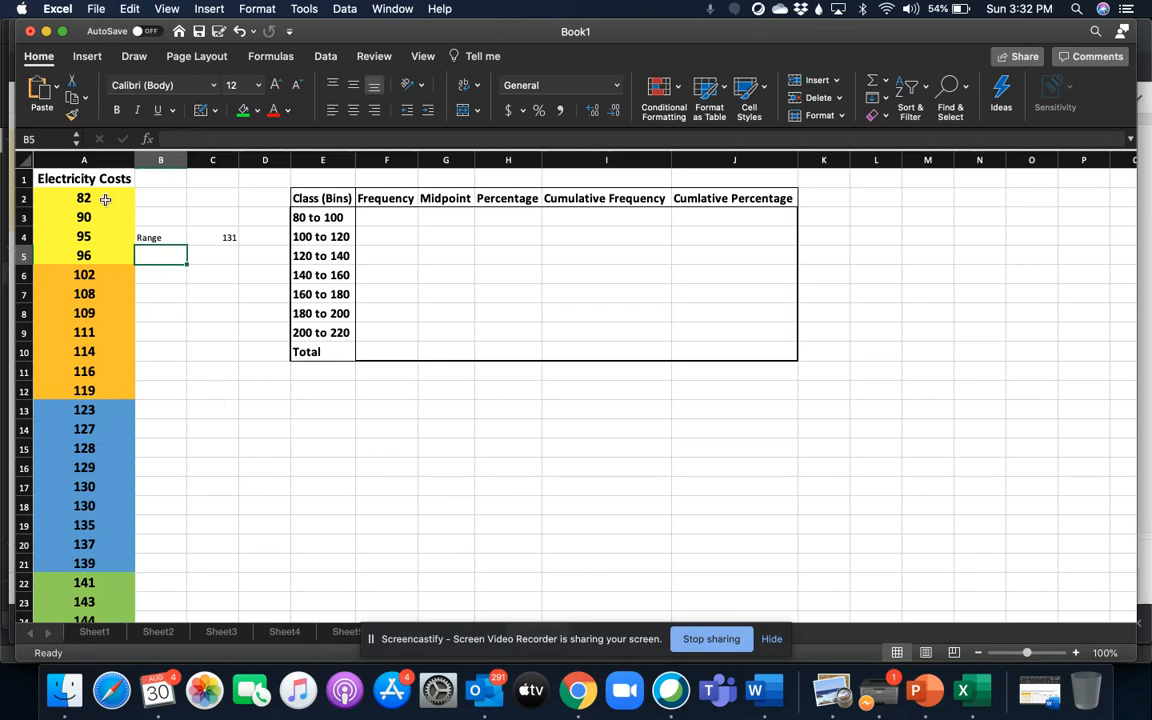
Calculate the class width for six classes in cell B6 with the formula =131/6.
scroll(101, 303, "down", 1)
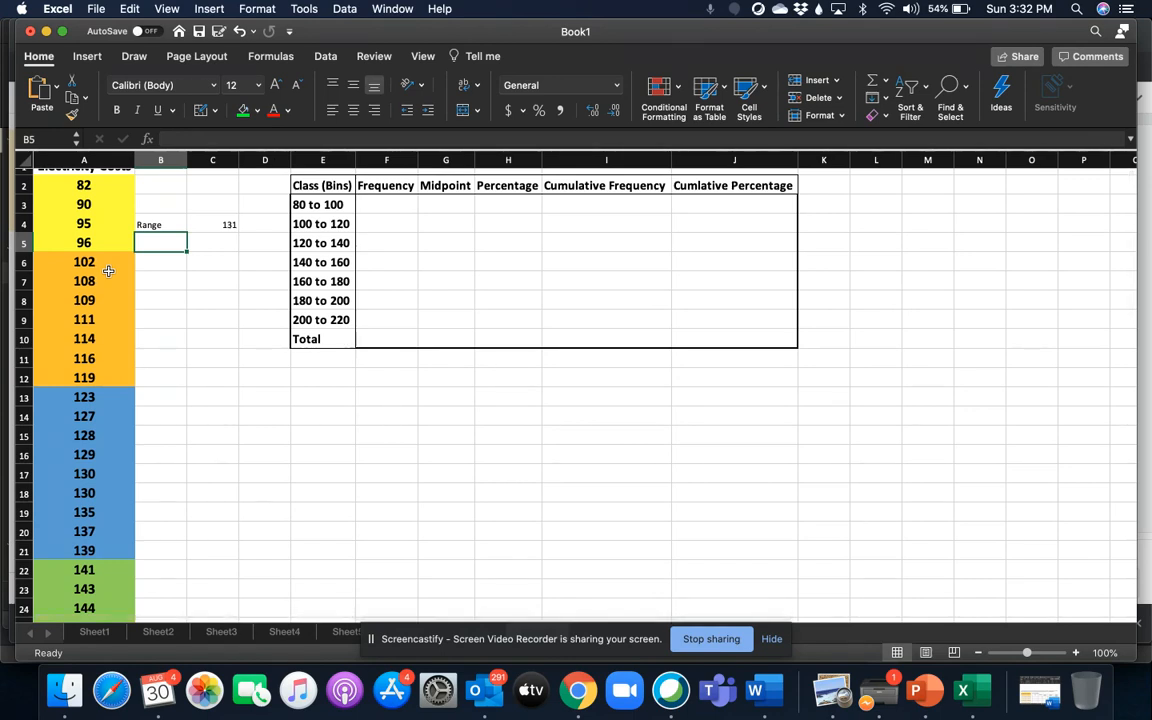
scroll(100, 262, "down", 9)
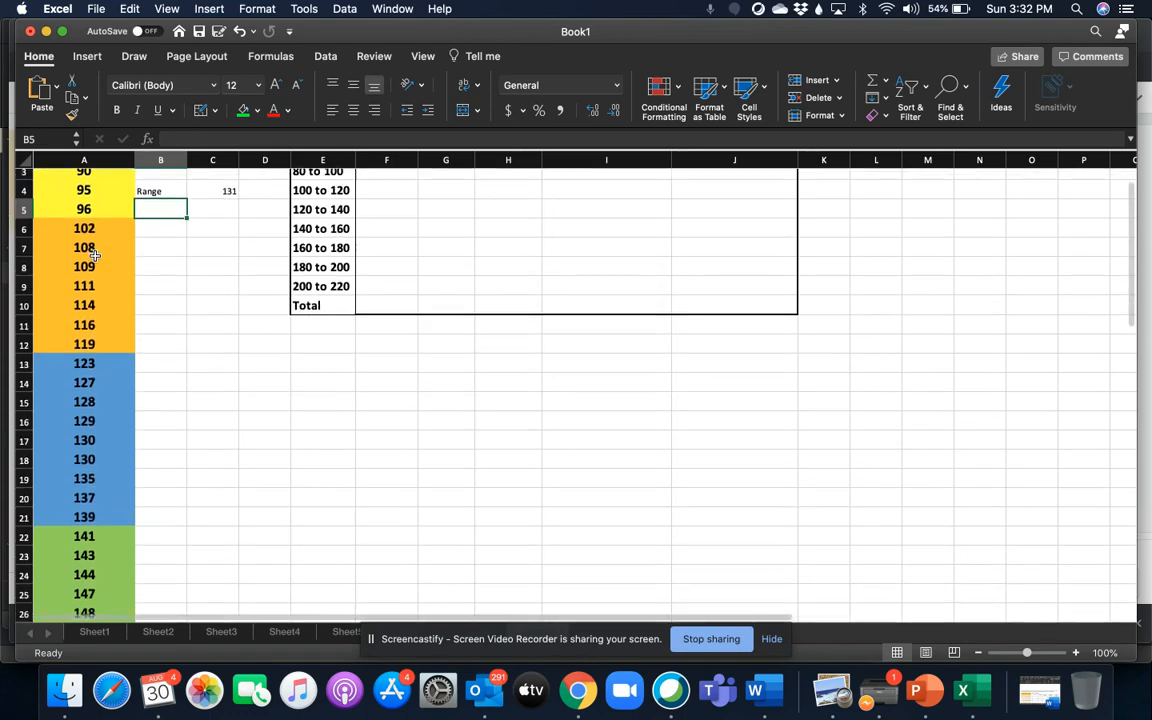
scroll(95, 256, "down", 8)
scroll(95, 256, "up", 18)
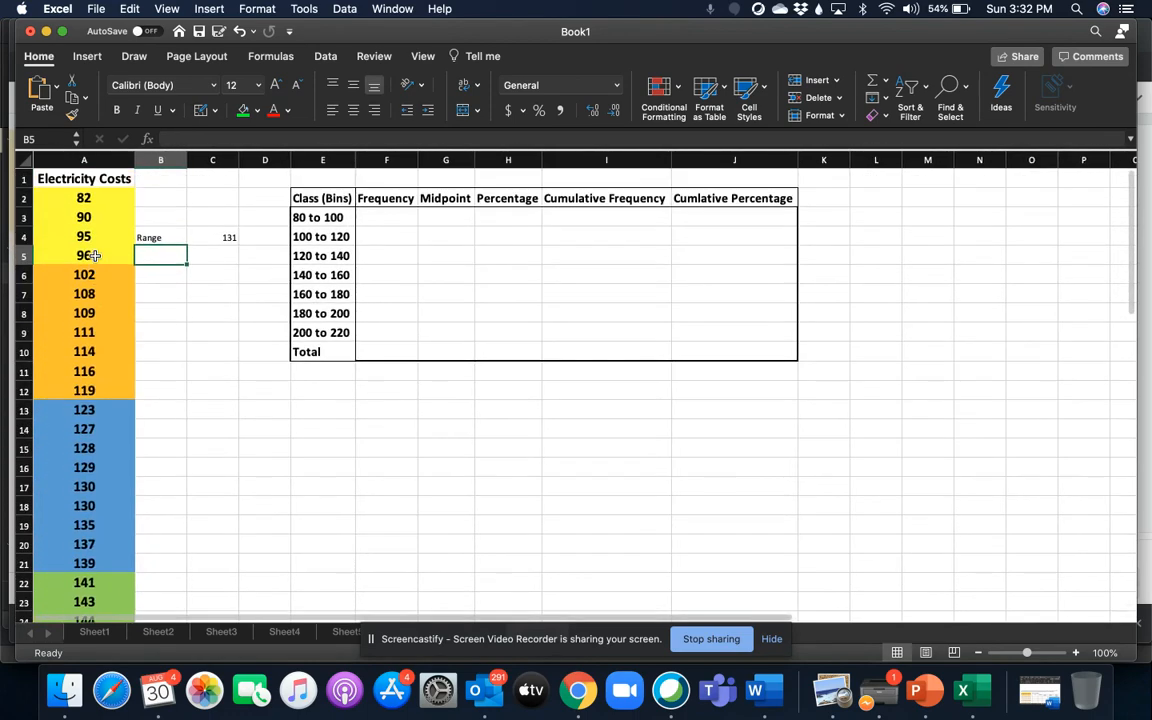
scroll(95, 256, "right", 1)
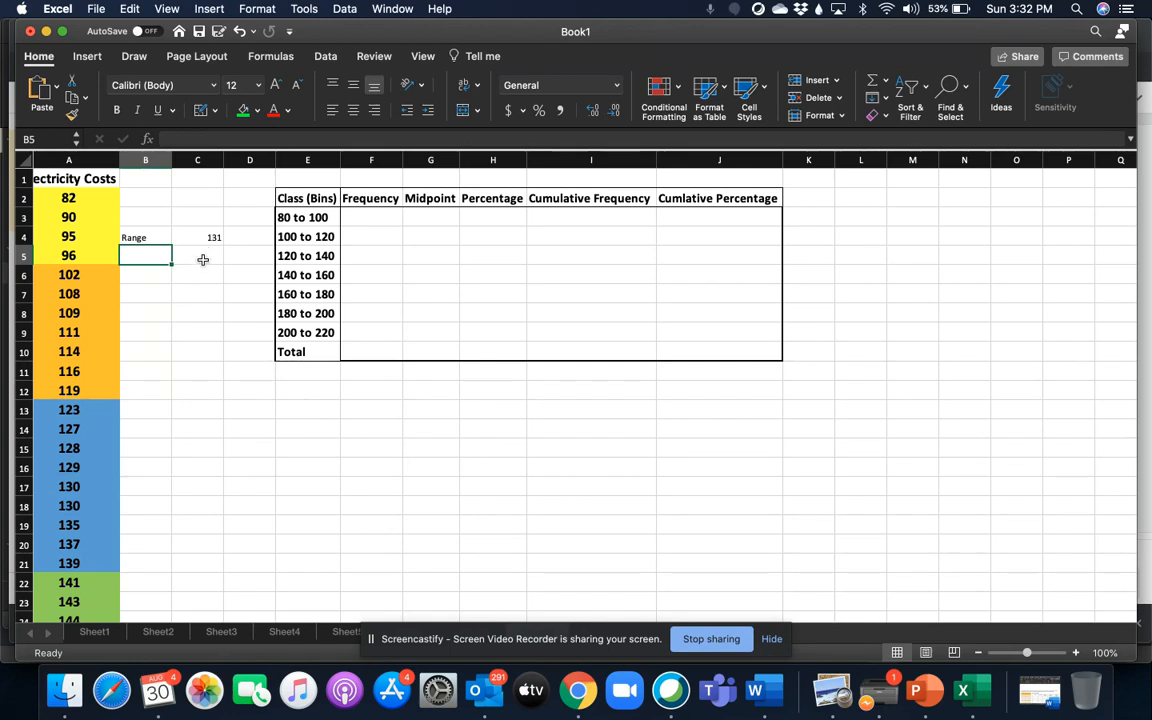
left_click(148, 267)
type("13")
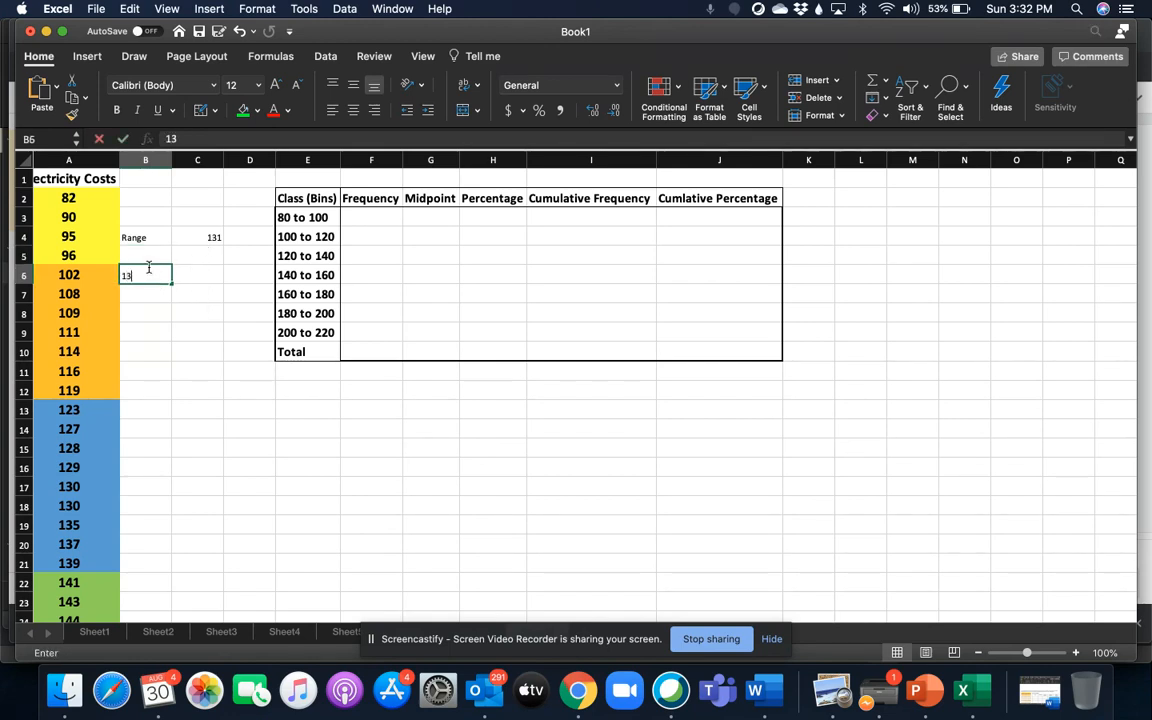
key("BackSpace")
key("BackSpace")
type("=131/6")
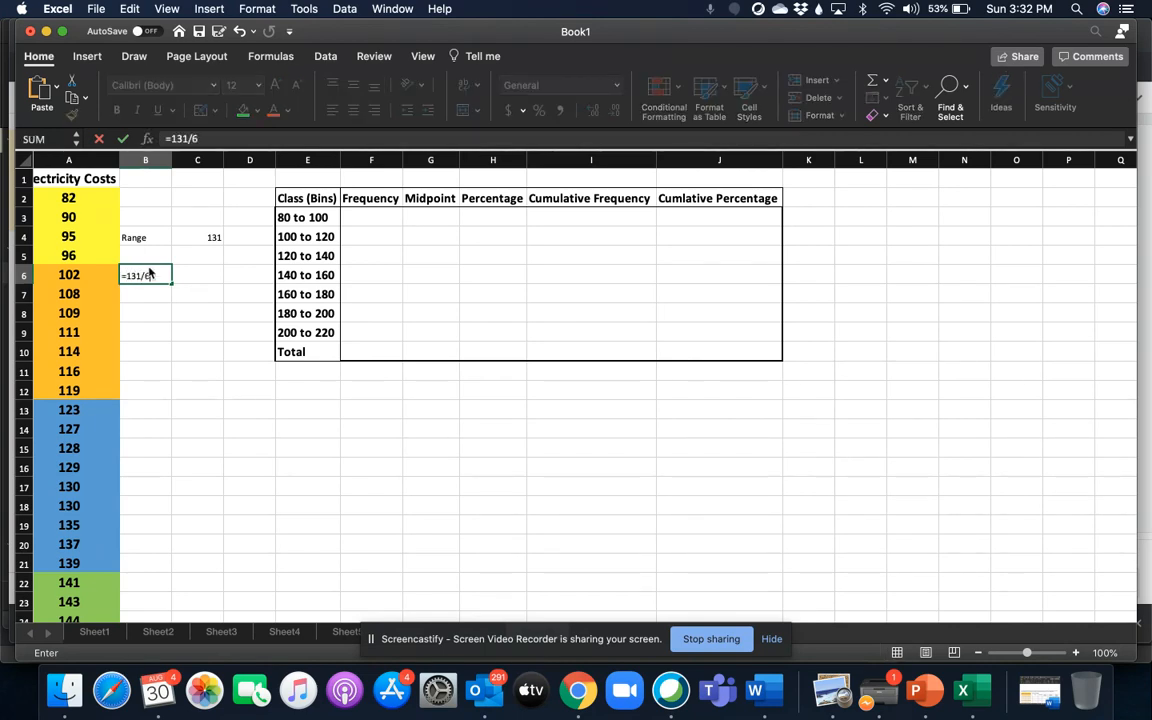
key("Return")
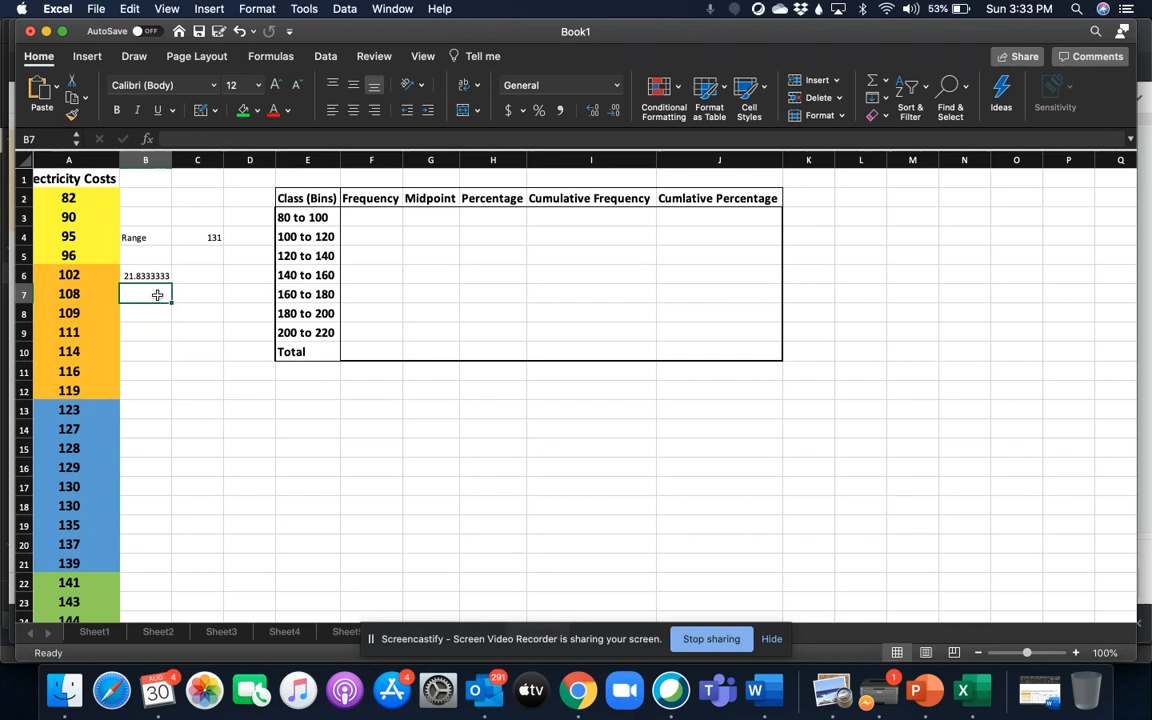
Calculate the class width for seven classes in cell B7 with the formula =131/7.
type("131/")
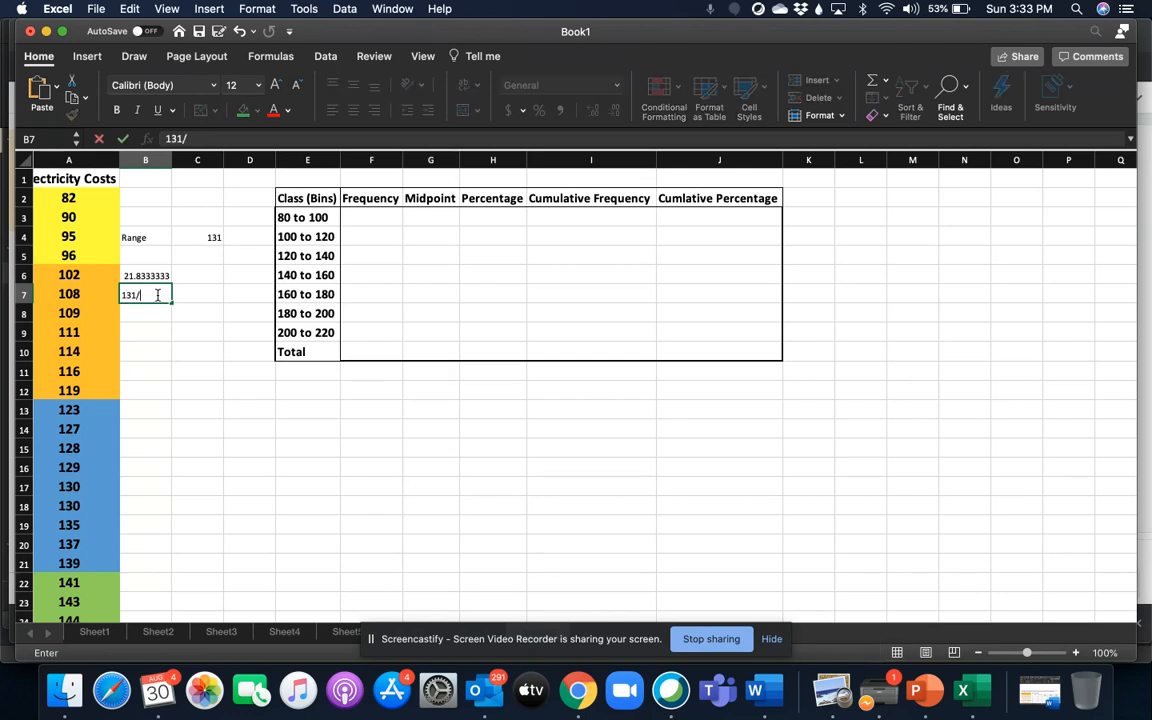
key("BackSpace")
key("BackSpace")
key("BackSpace")
key("BackSpace")
type("=131/7")
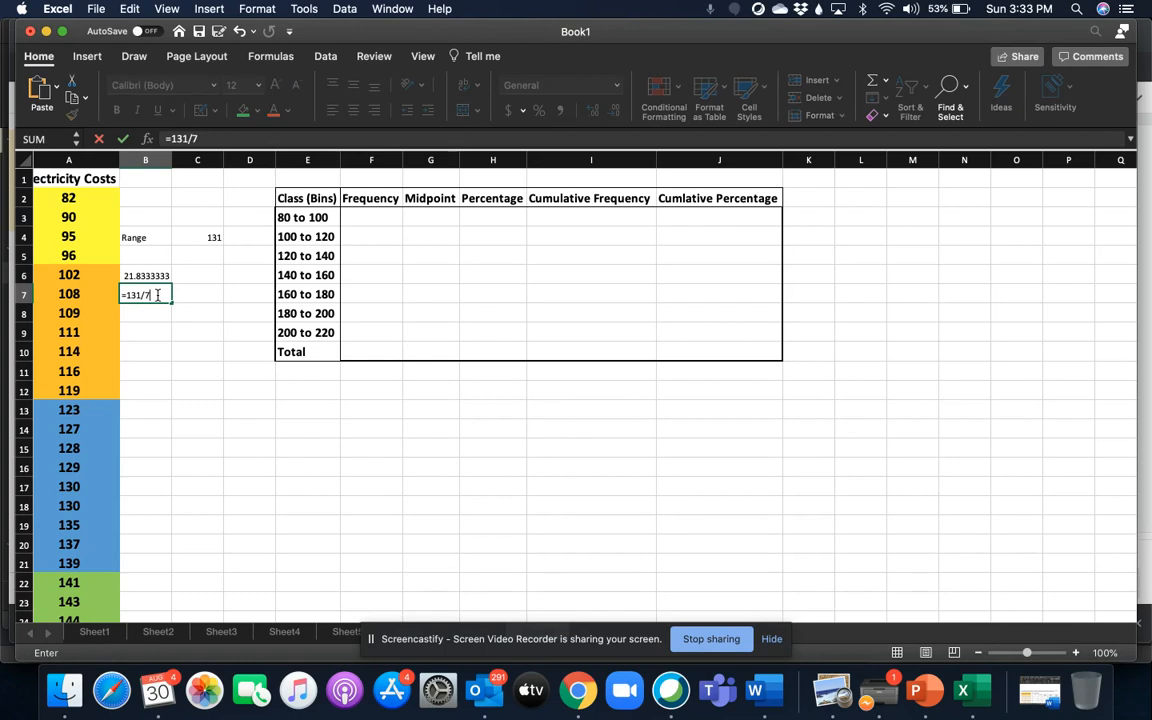
key("Return")
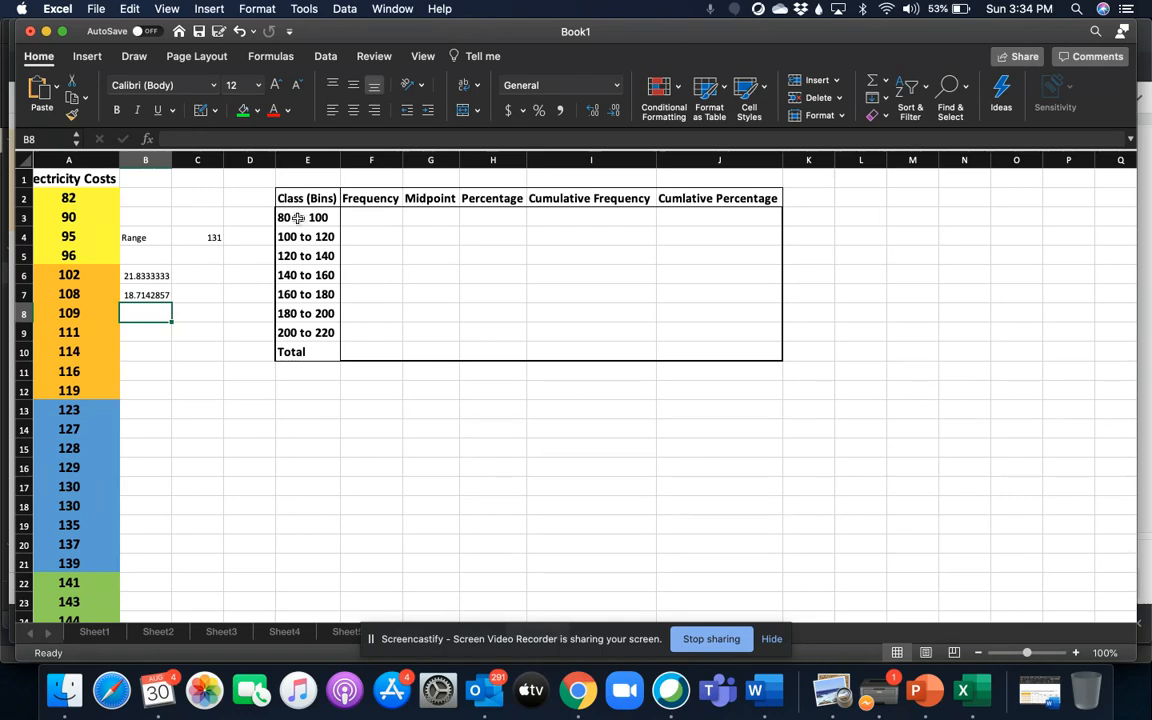
Compare the highest costs with the class list and inspect the upper limit of the 80 to 100 class in E3.
scroll(123, 380, "down", 10)
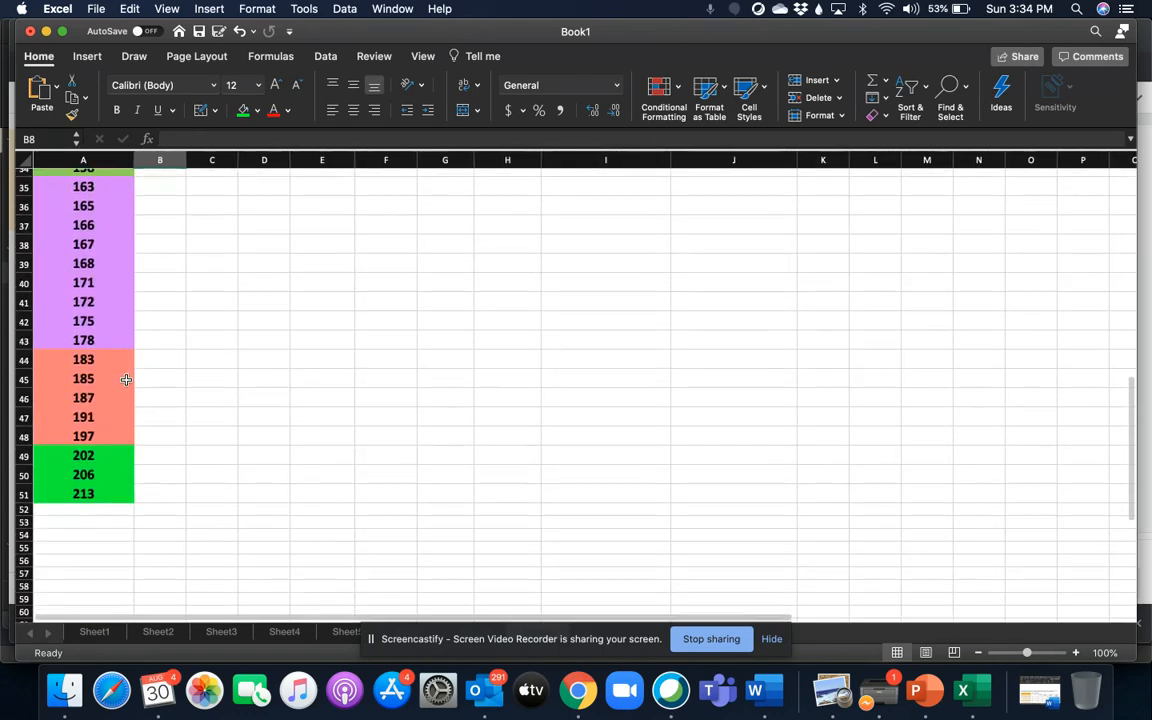
scroll(83, 491, "up", 10)
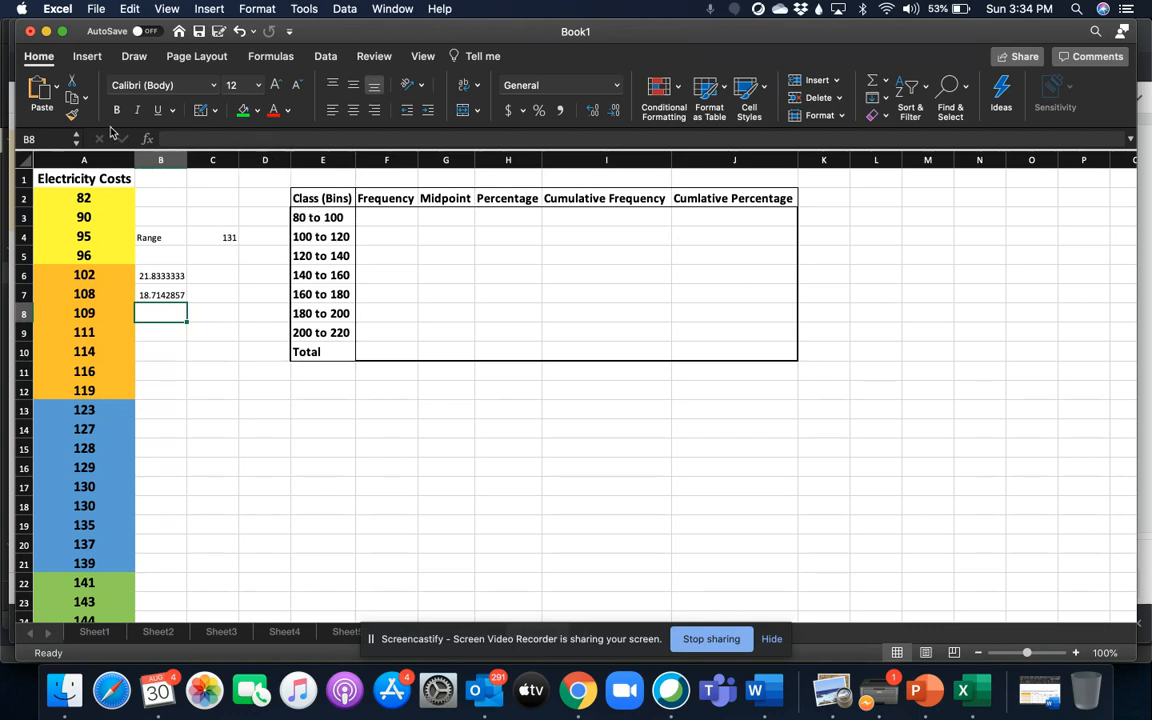
left_click(346, 219)
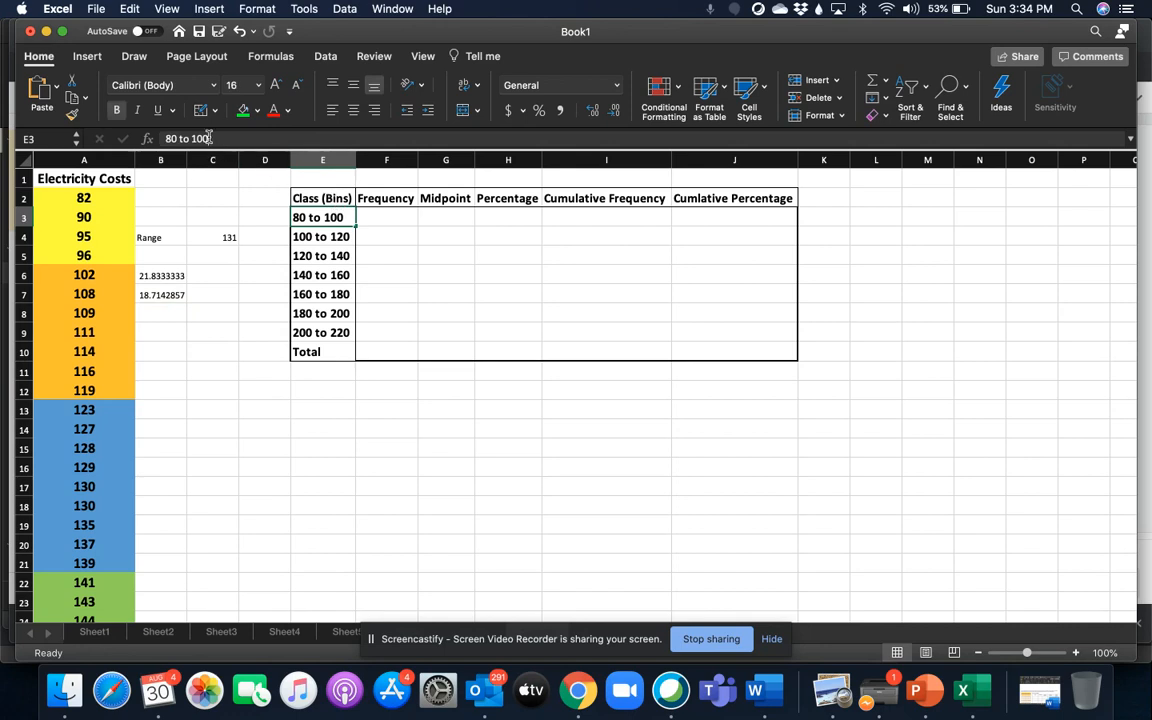
left_click_drag(191, 139, 326, 142)
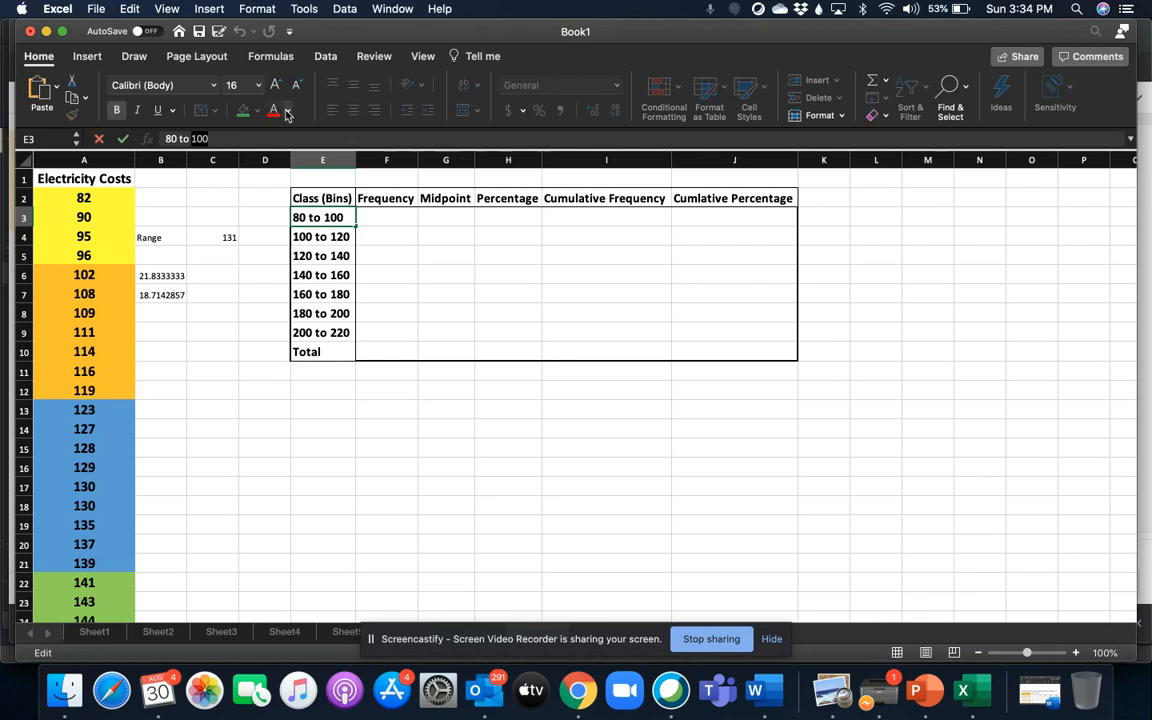
left_click(338, 217)
left_click(386, 229)
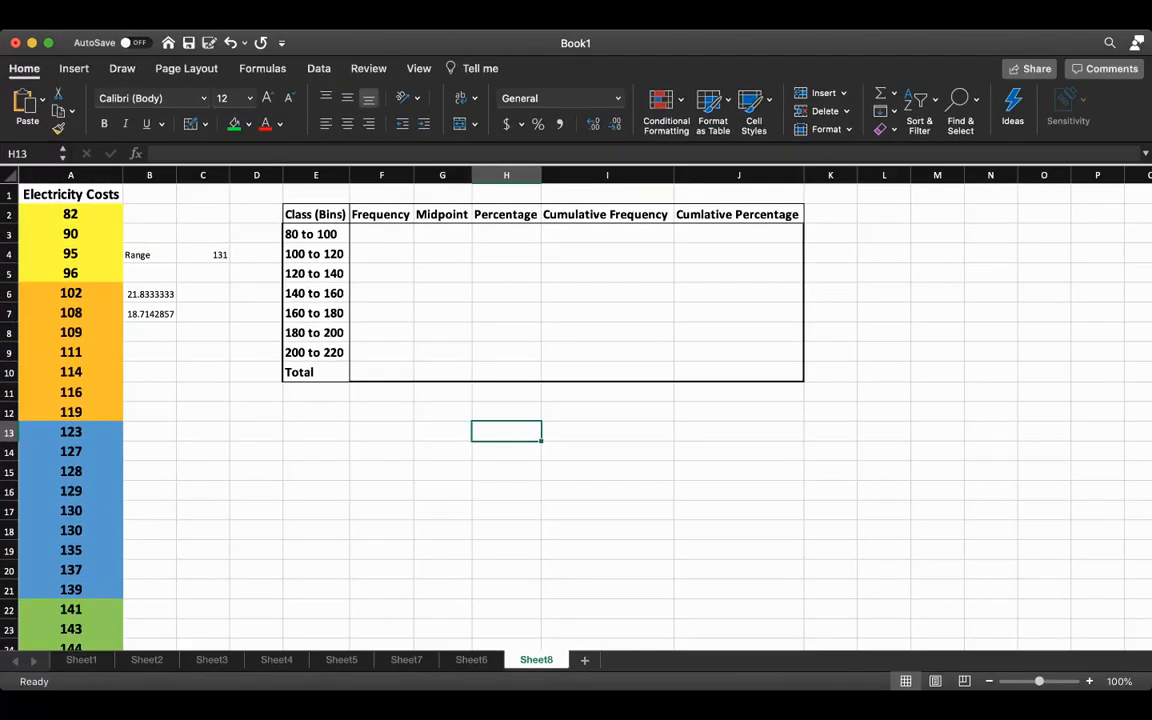
Count the yellow costs A2:A5 with COUNT in F3 as the frequency of the 80 to 100 class.
left_click(381, 234)
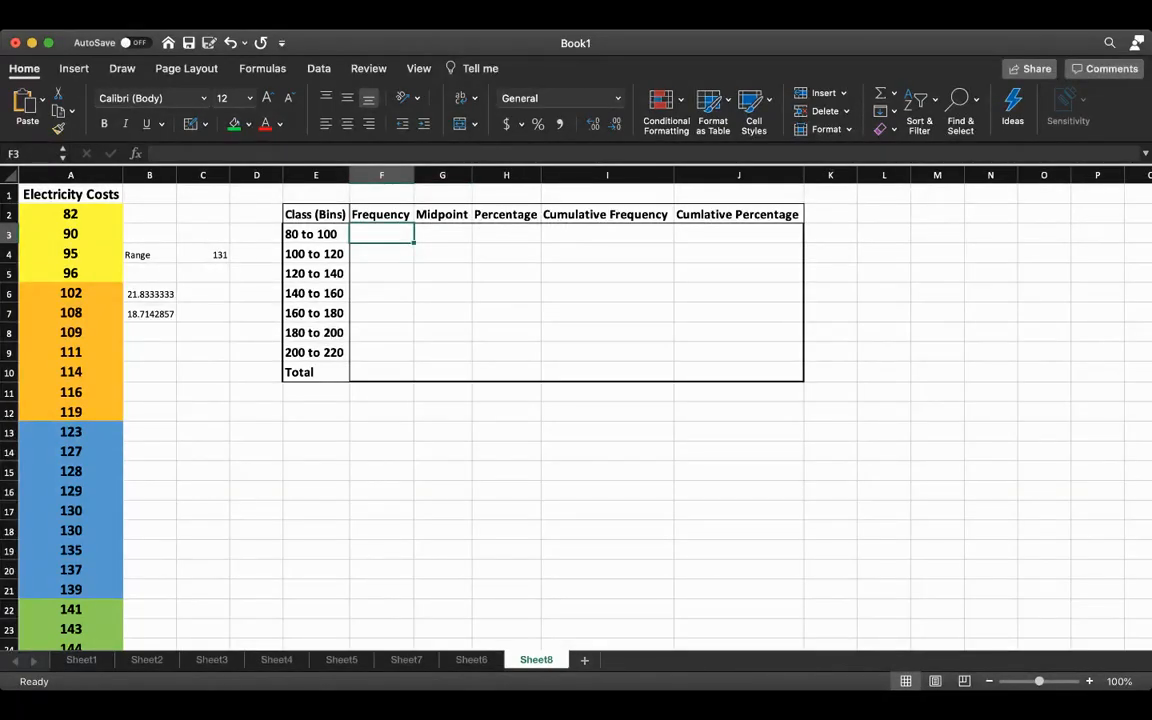
type("=")
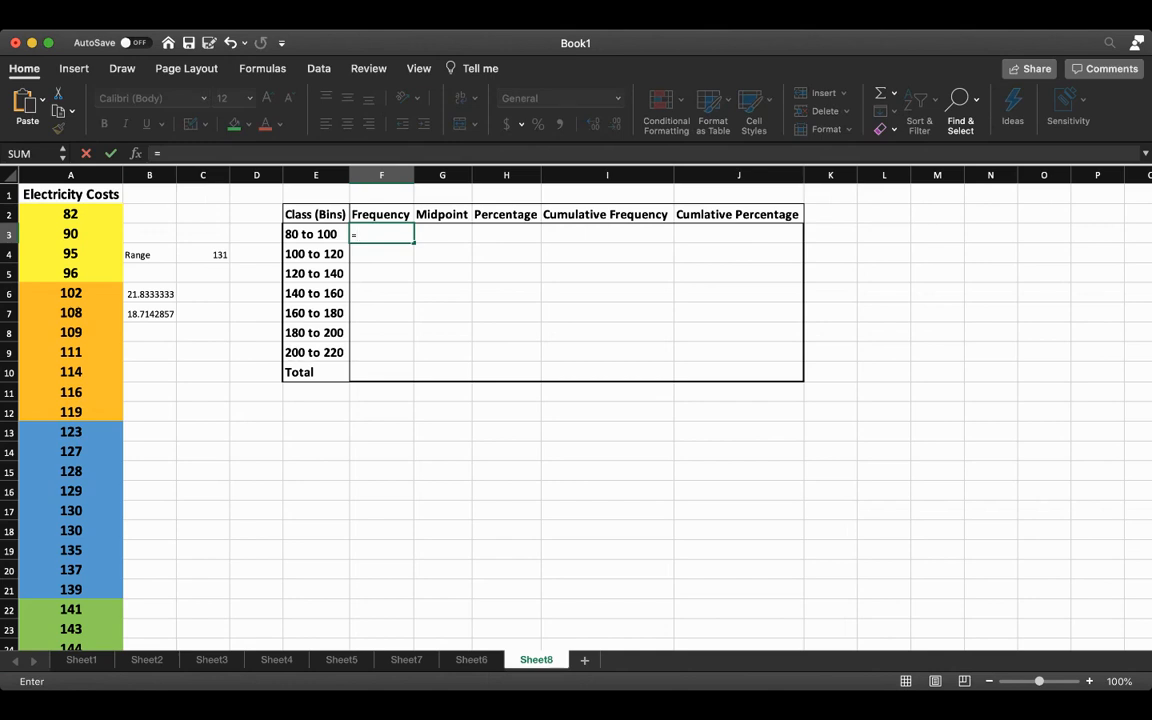
type("count(")
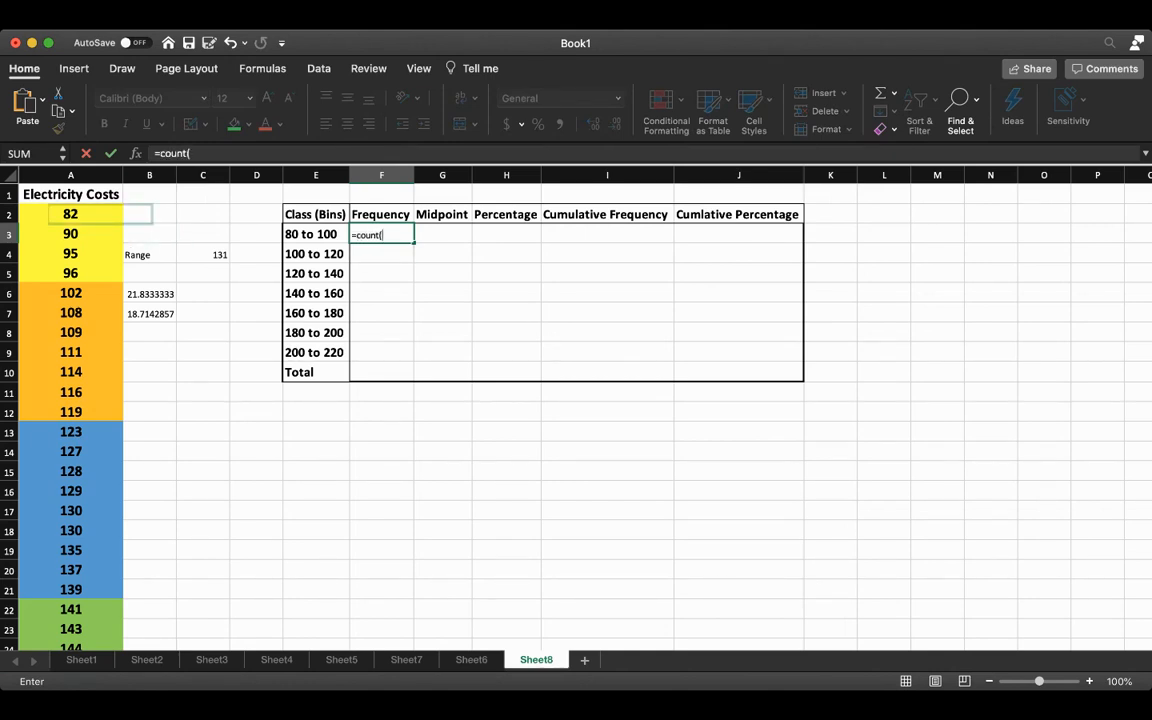
left_click_drag(70, 214, 70, 273)
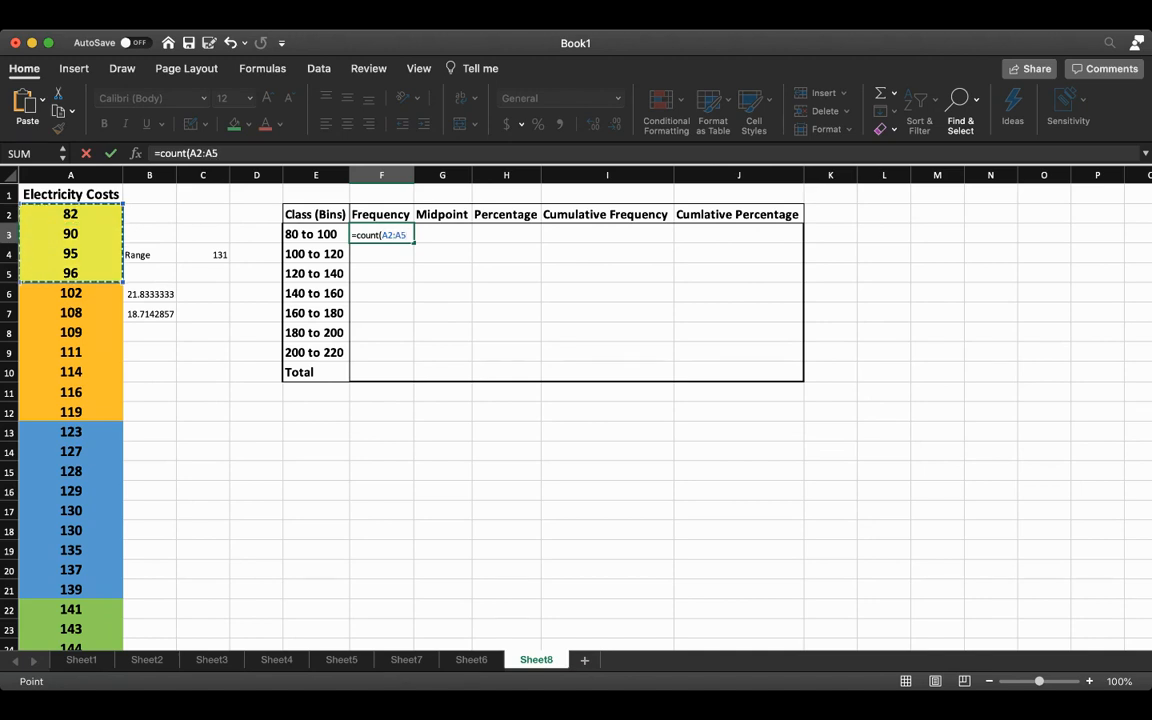
key("Return")
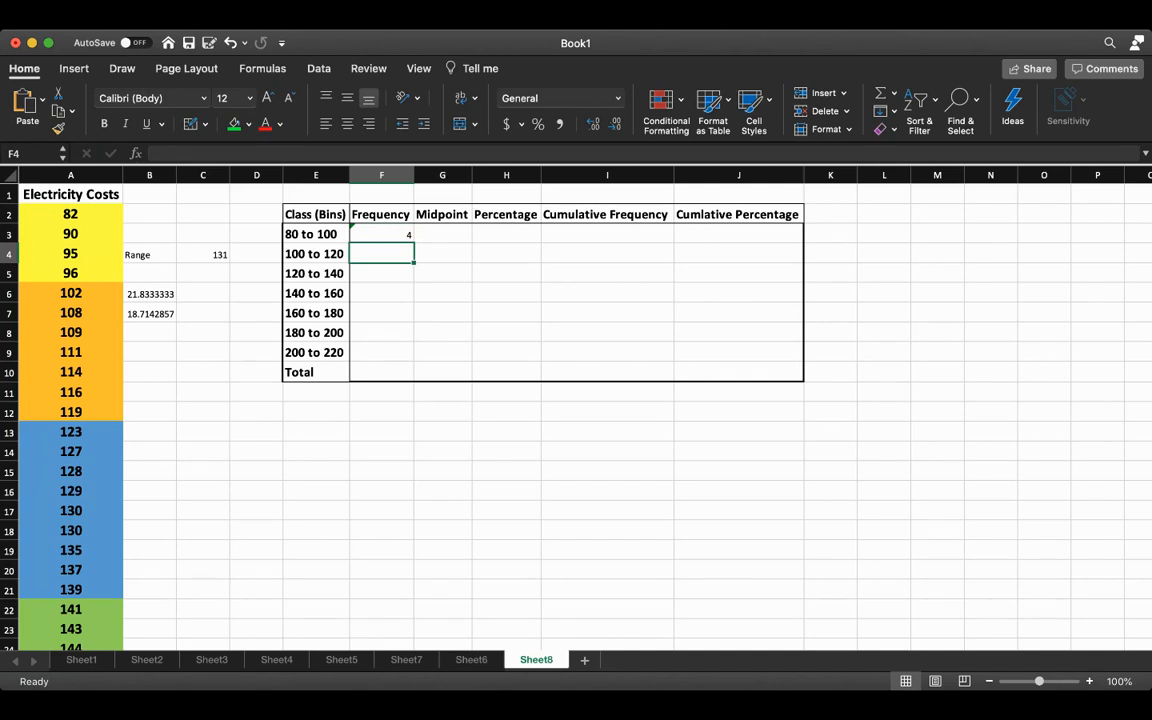
Count the orange costs A6:A12 with COUNT in F4 as the frequency of the 100 to 120 class.
type("=cou")
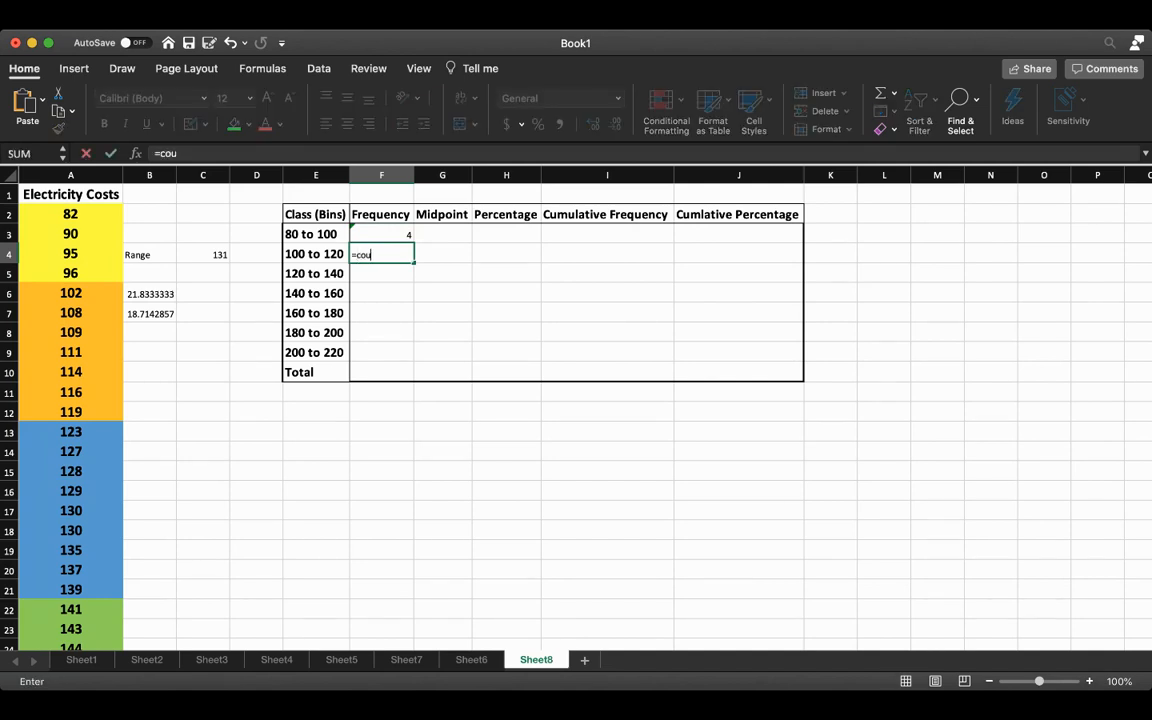
type("nt(")
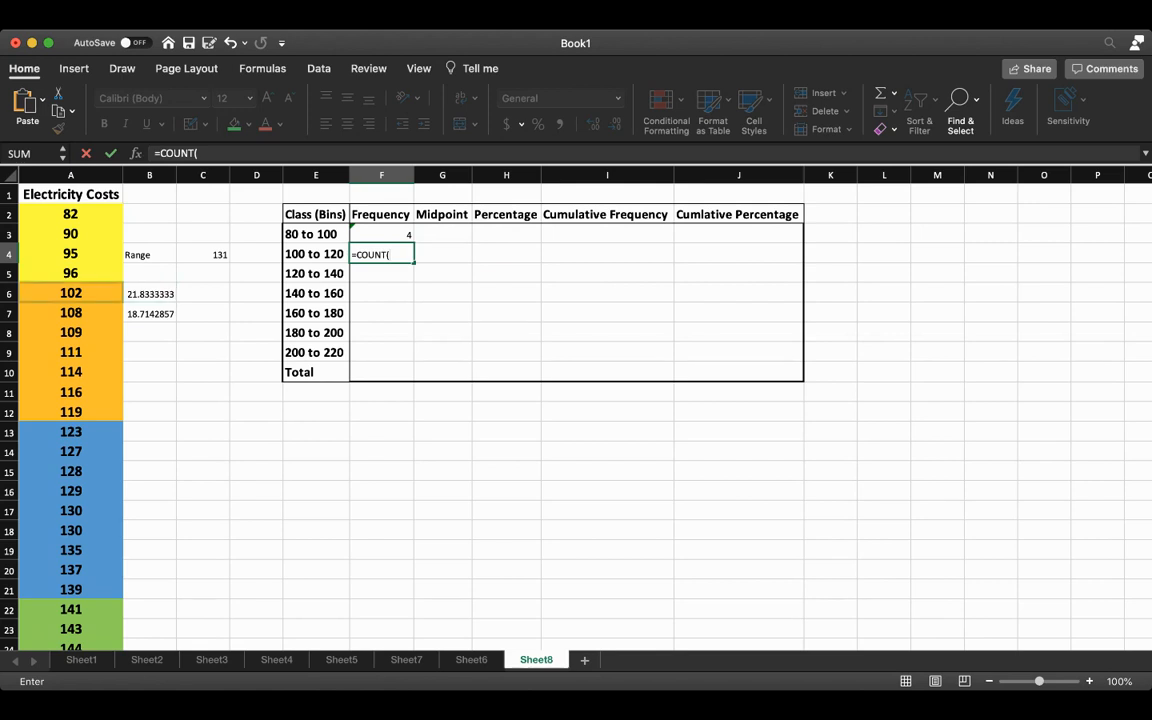
left_click(71, 293)
left_click_drag(71, 293, 71, 412)
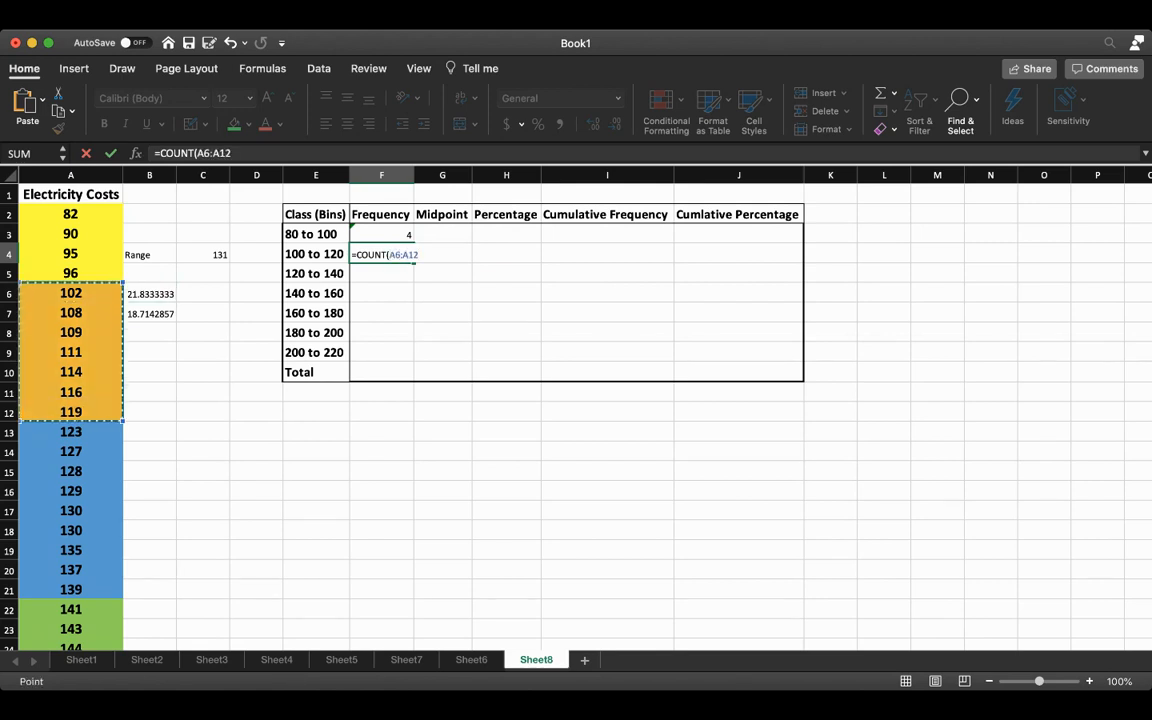
type(")")
key("Return")
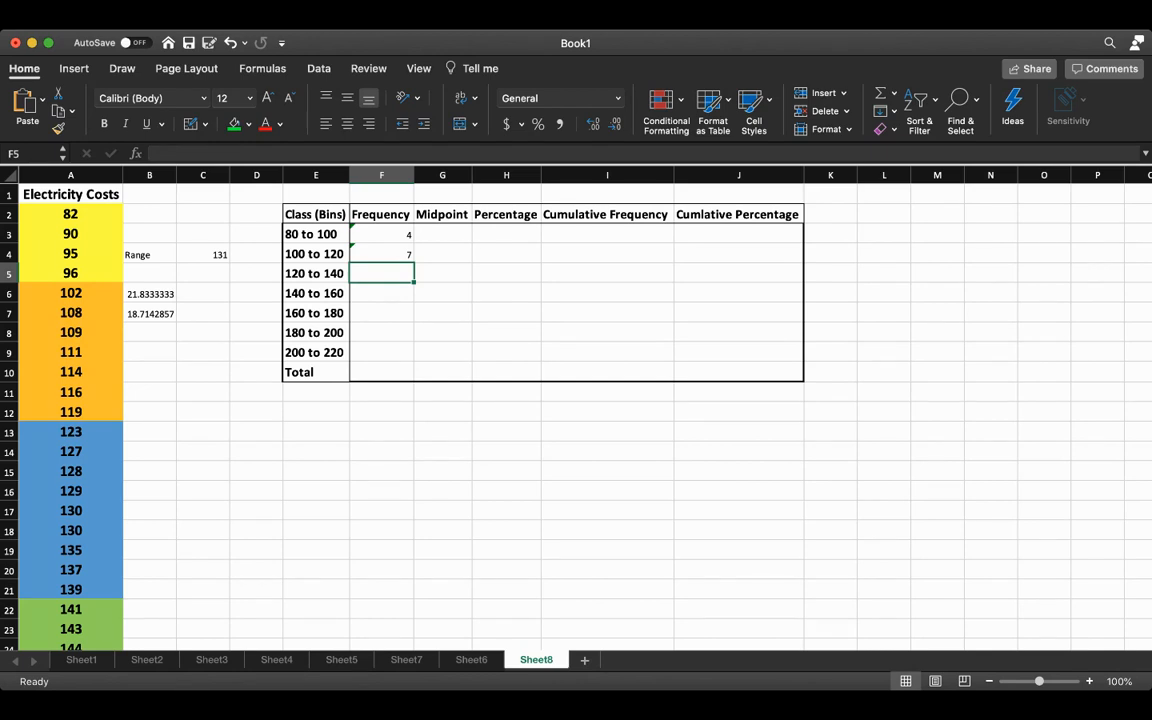
Enter =COUNT(A13:A21) in F5 to count the blue costs for the 120 to 140 class.
type("=count")
key("Tab")
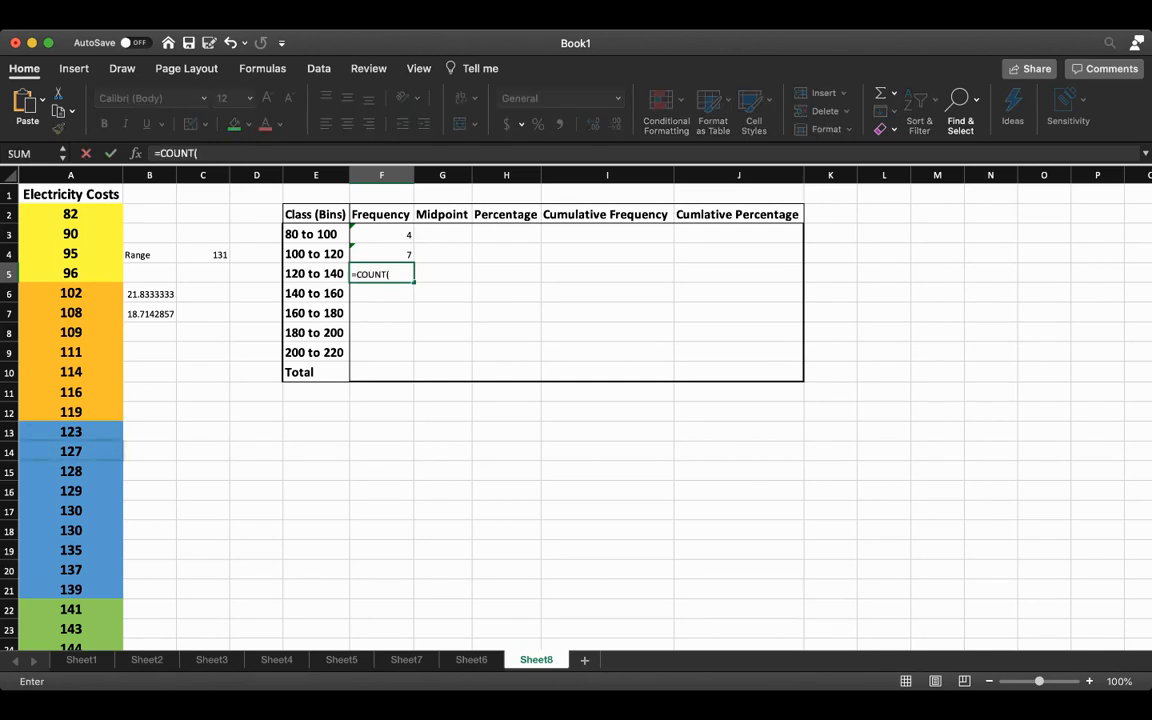
left_click_drag(70, 431, 70, 589)
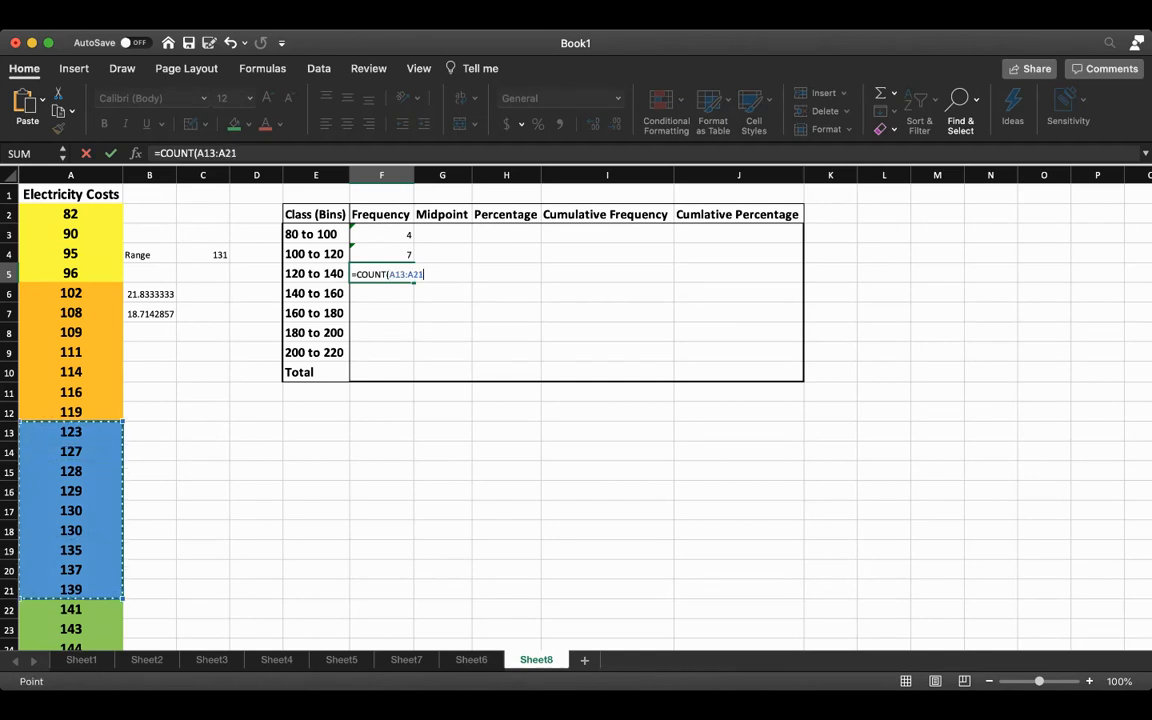
type(")")
key("Return")
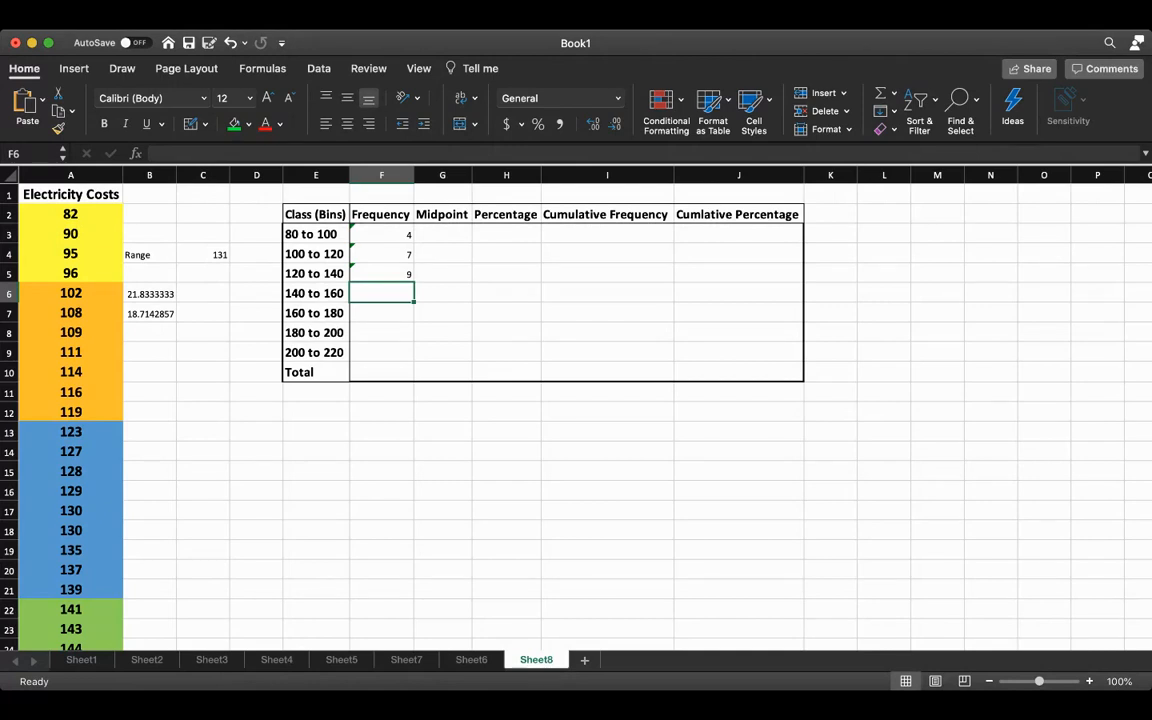
Fill in the 140 to 160 frequency in F6 by counting the light green costs A22:A34 with COUNT.
scroll(520, 410, "down", 5)
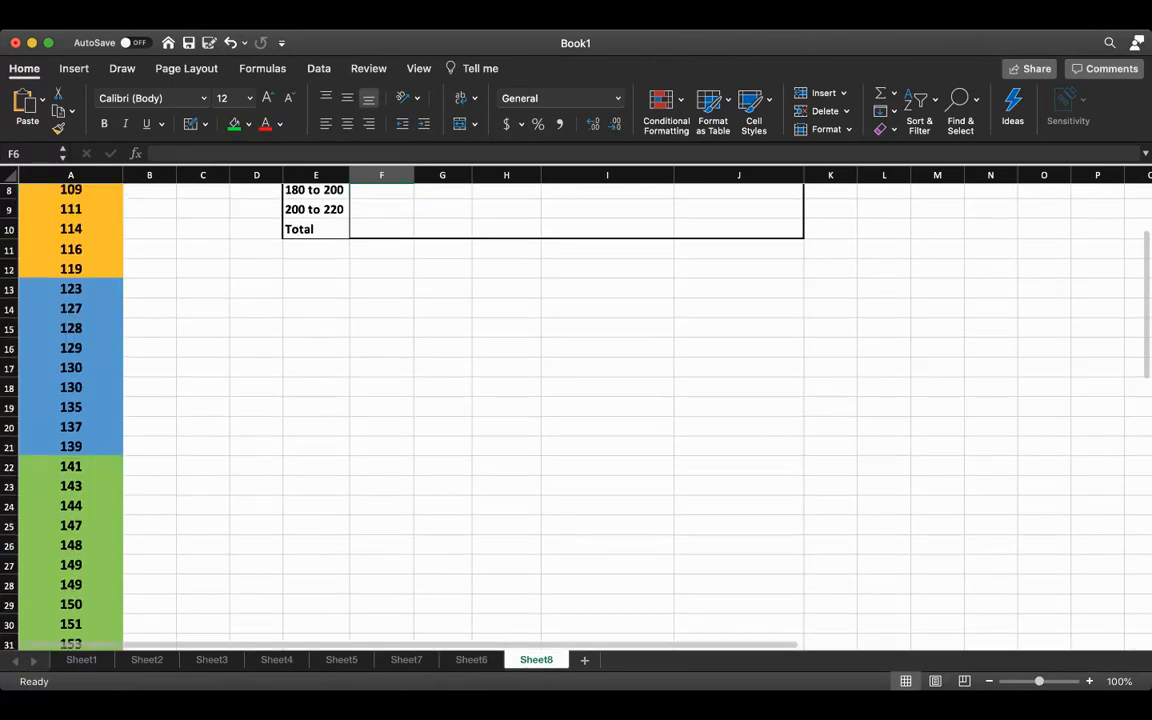
scroll(520, 410, "up", 4)
type("=count(")
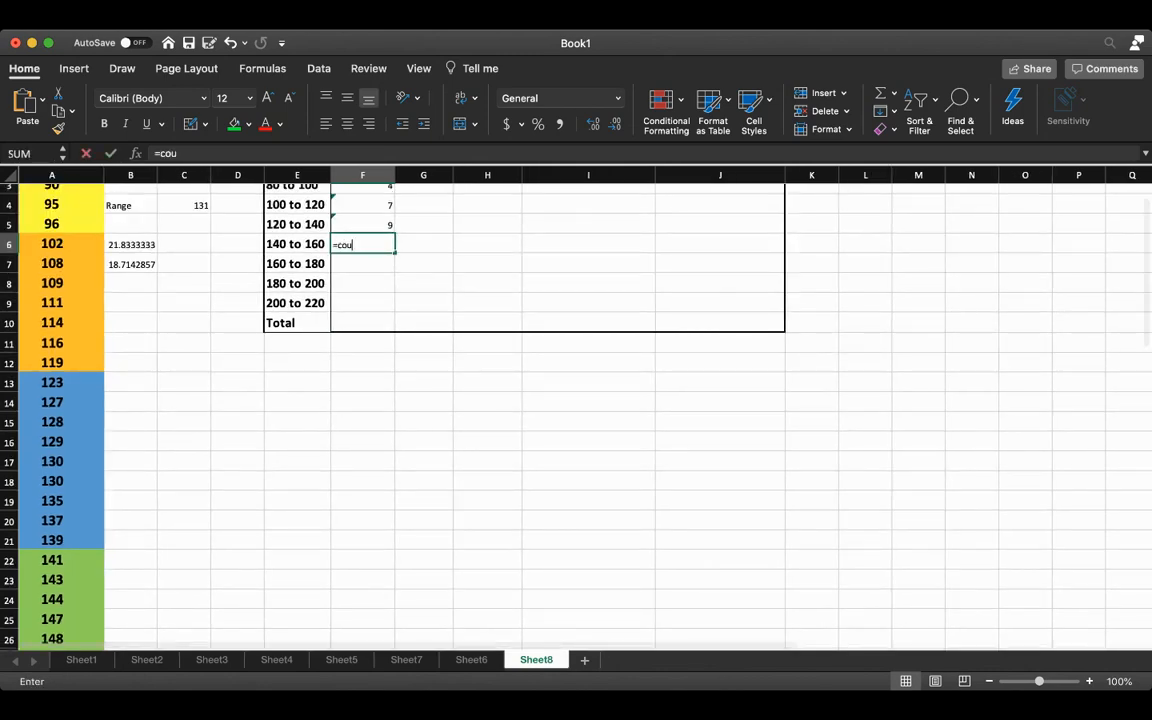
scroll(520, 410, "down", 8)
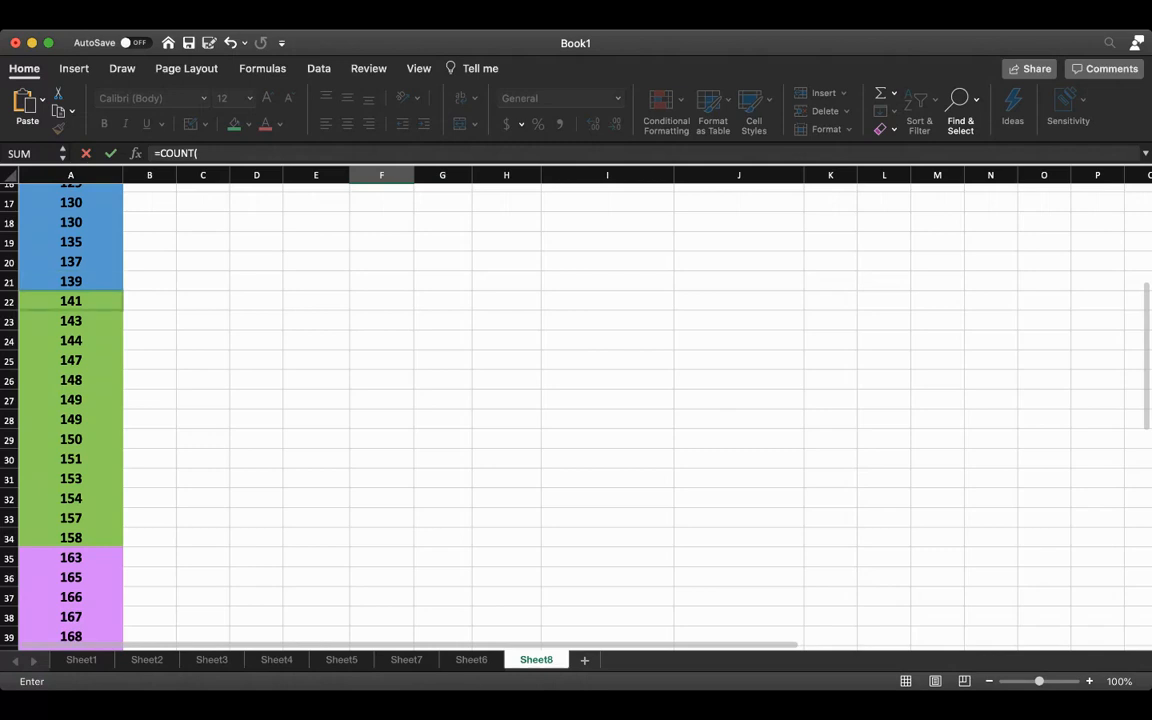
left_click_drag(71, 300, 71, 538)
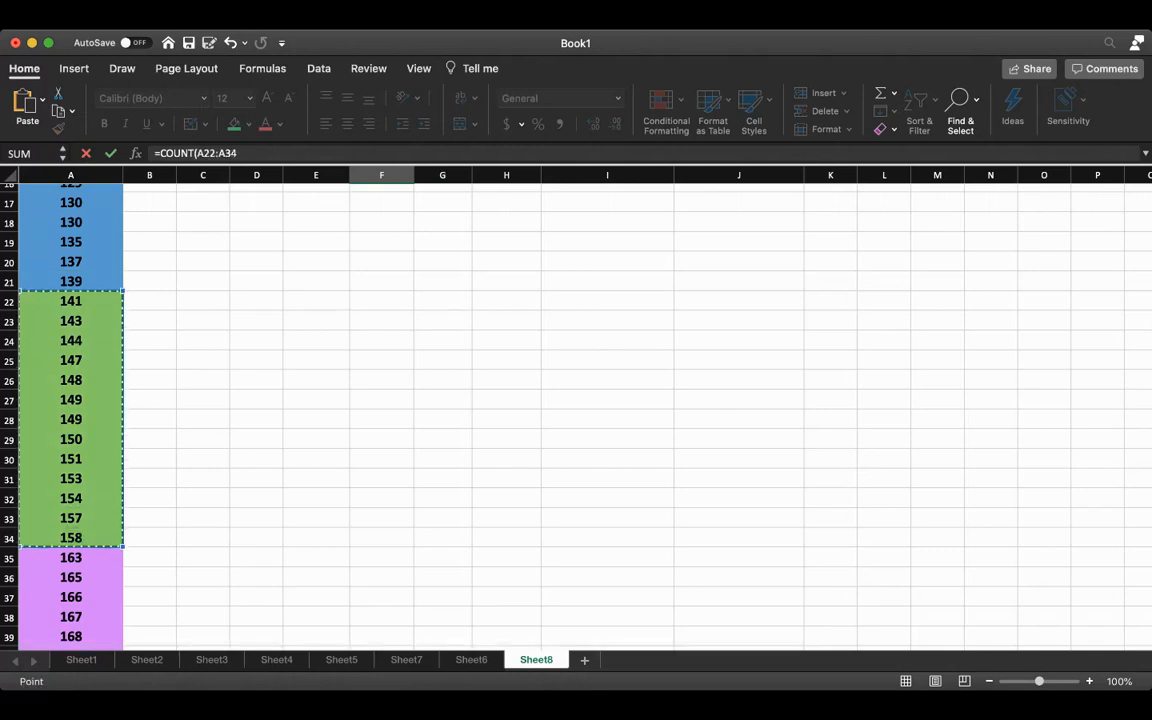
type(")")
key("Return")
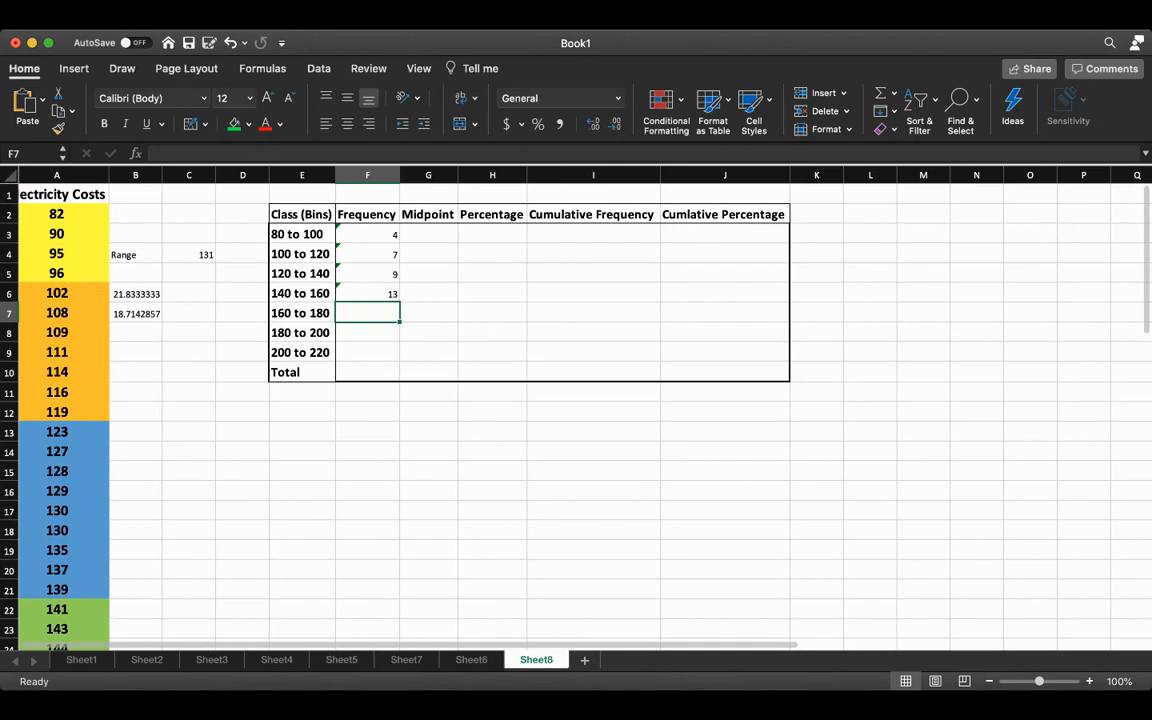
Count the purple costs with =COUNT(A35:A43) in F7 as the frequency of the 160 to 180 class.
type("=cou")
key("Tab")
scroll(518, 400, "down", 10)
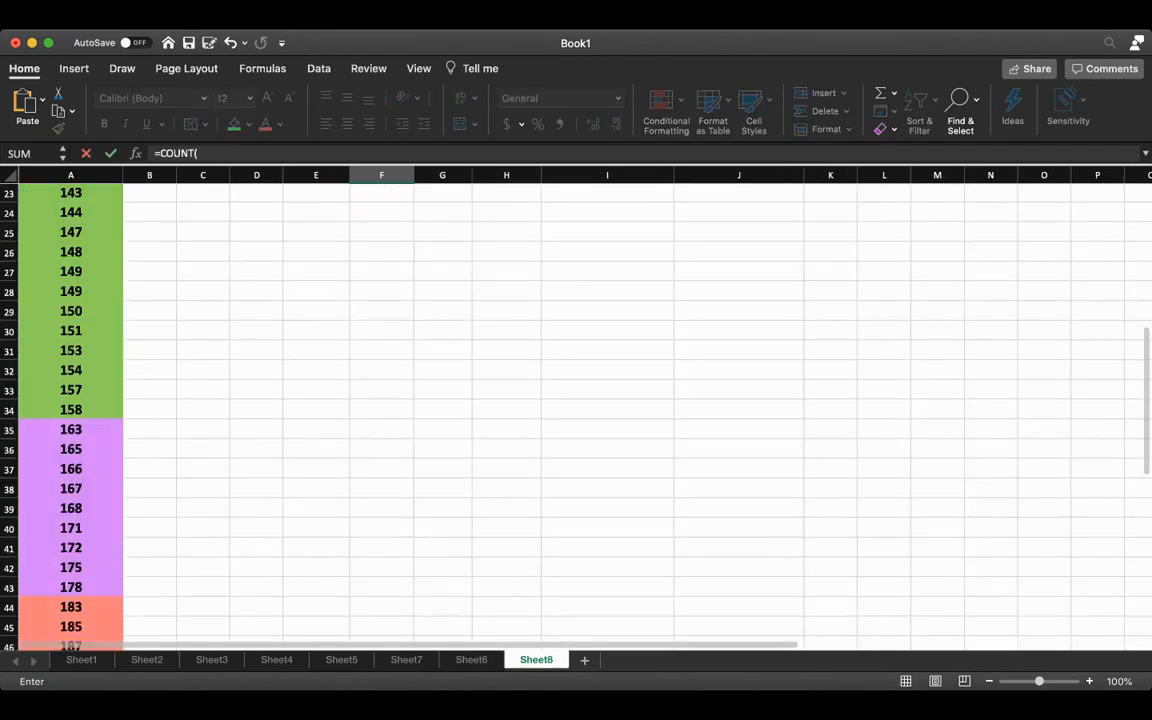
scroll(575, 410, "down", 2)
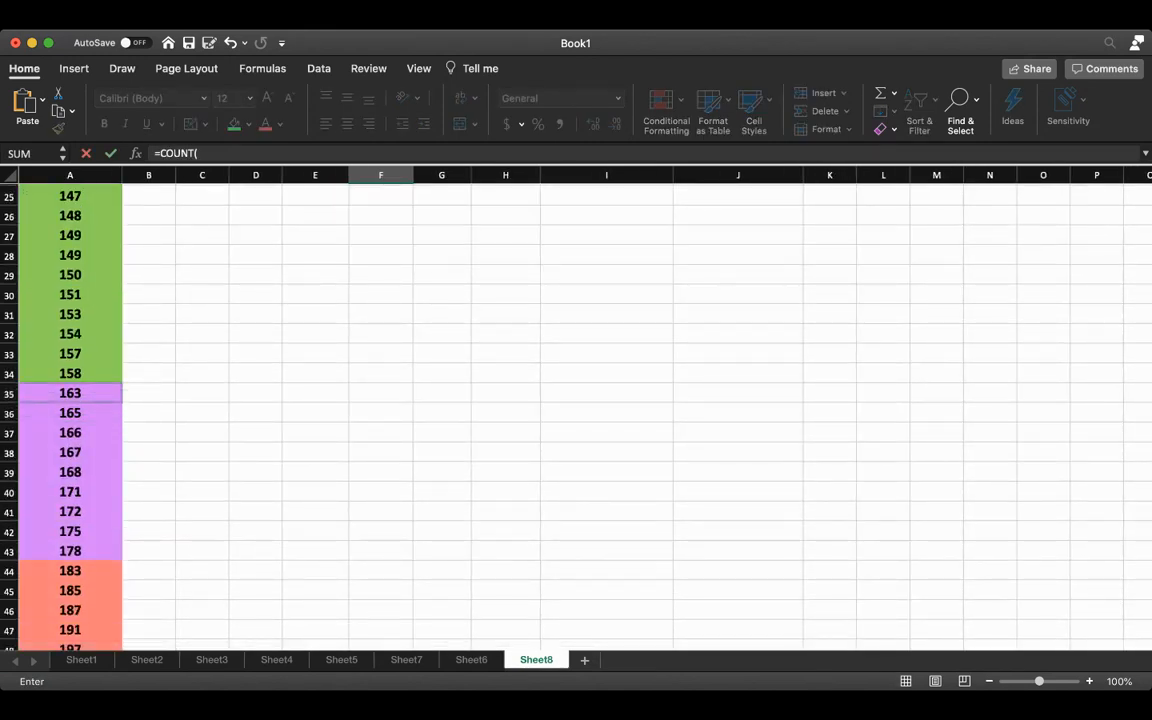
left_click_drag(70, 393, 70, 551)
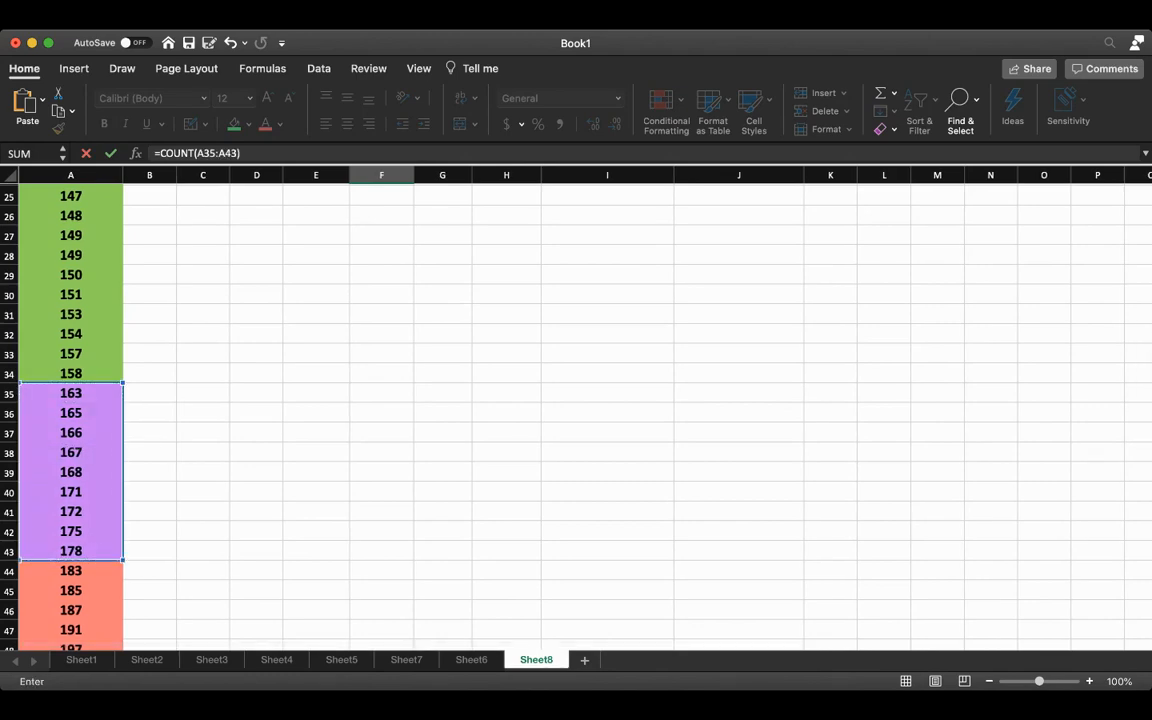
key("Return")
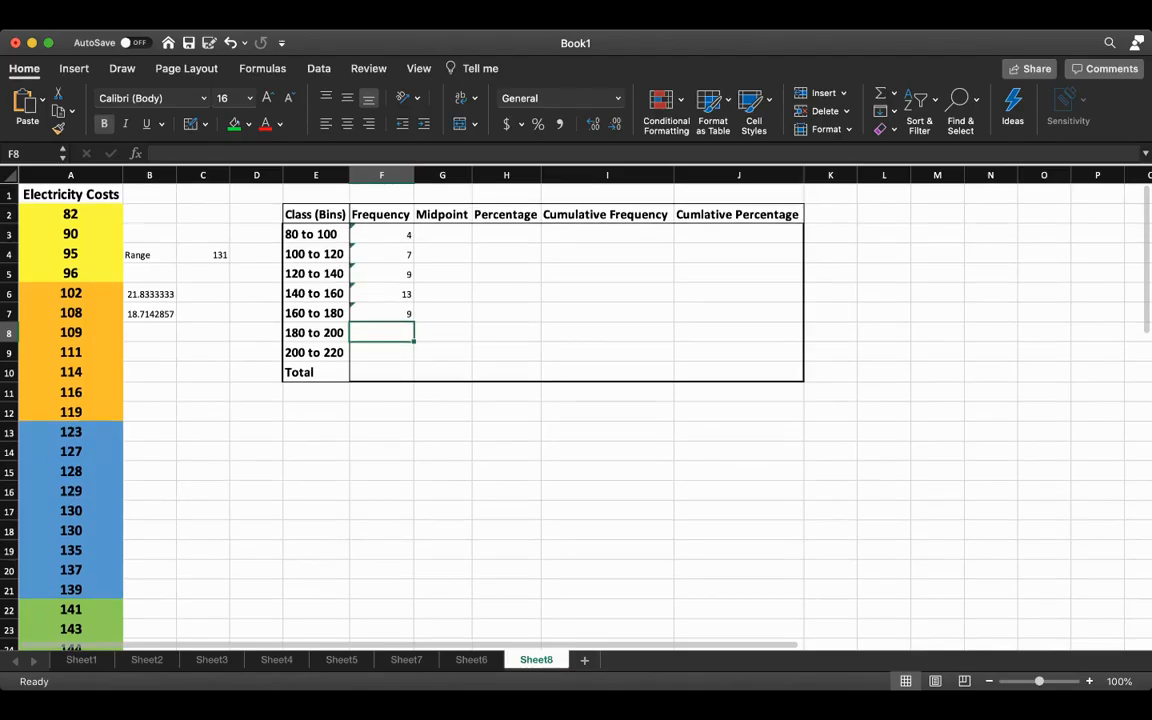
Enter a COUNT of the salmon-coloured costs A44:A48 in F8 for the 180 to 200 class.
type("=count")
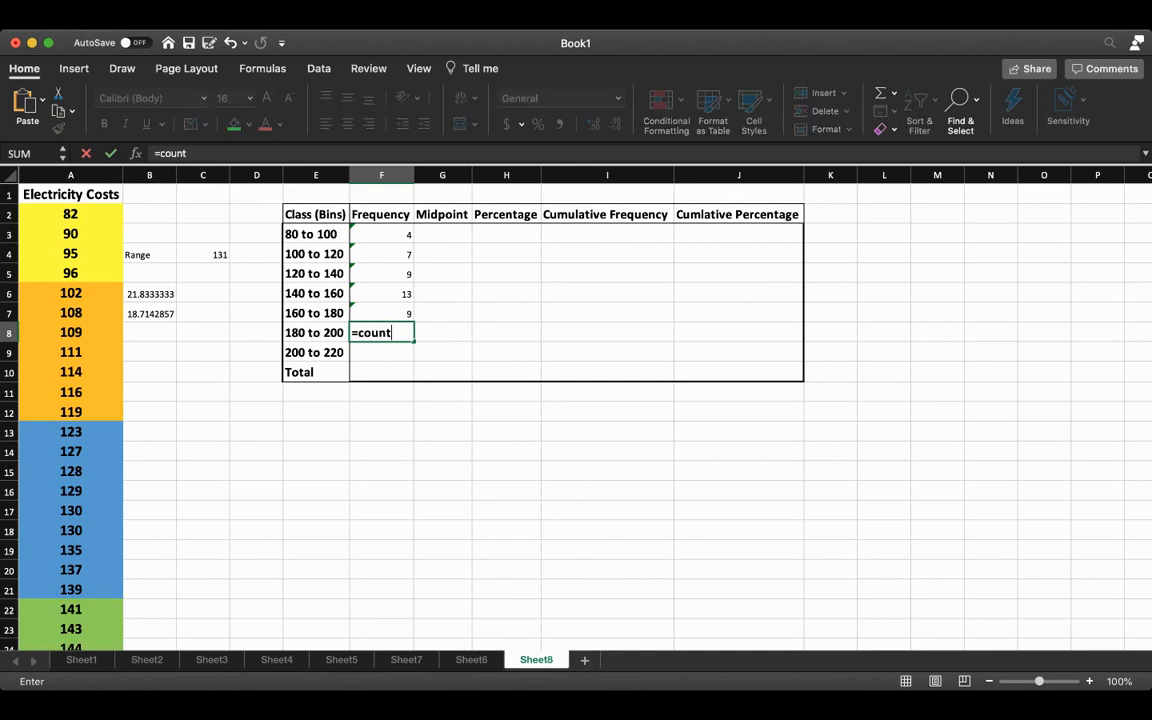
key("Tab")
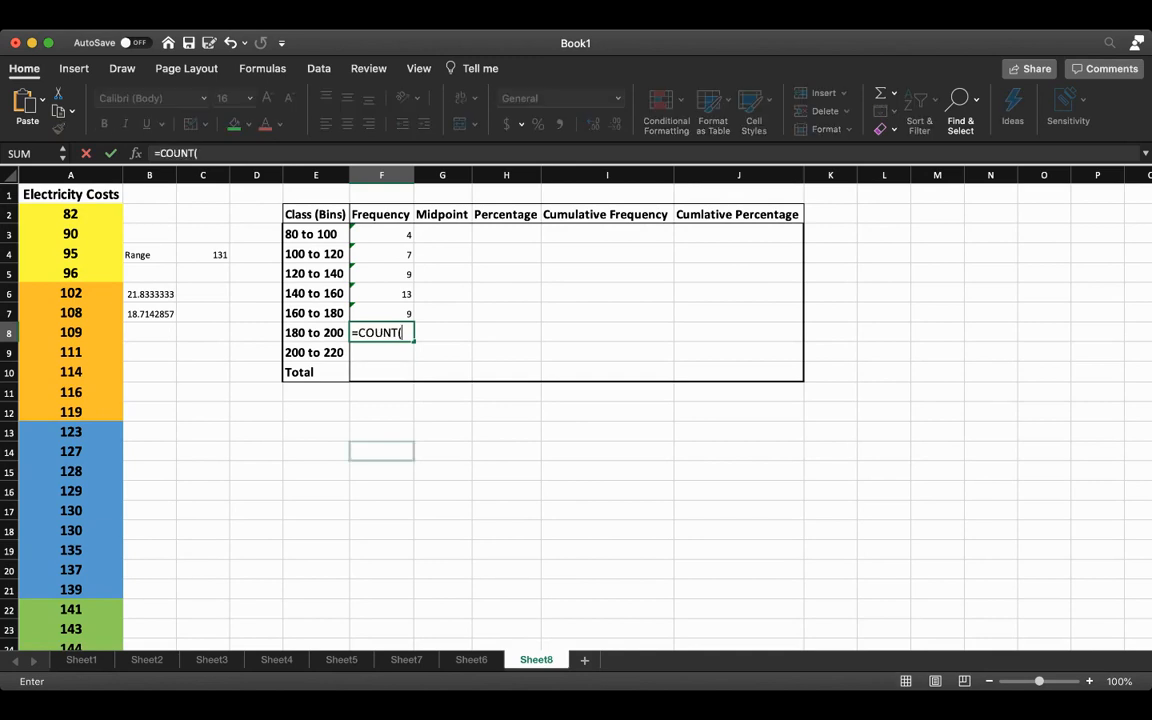
scroll(518, 376, "down", 10)
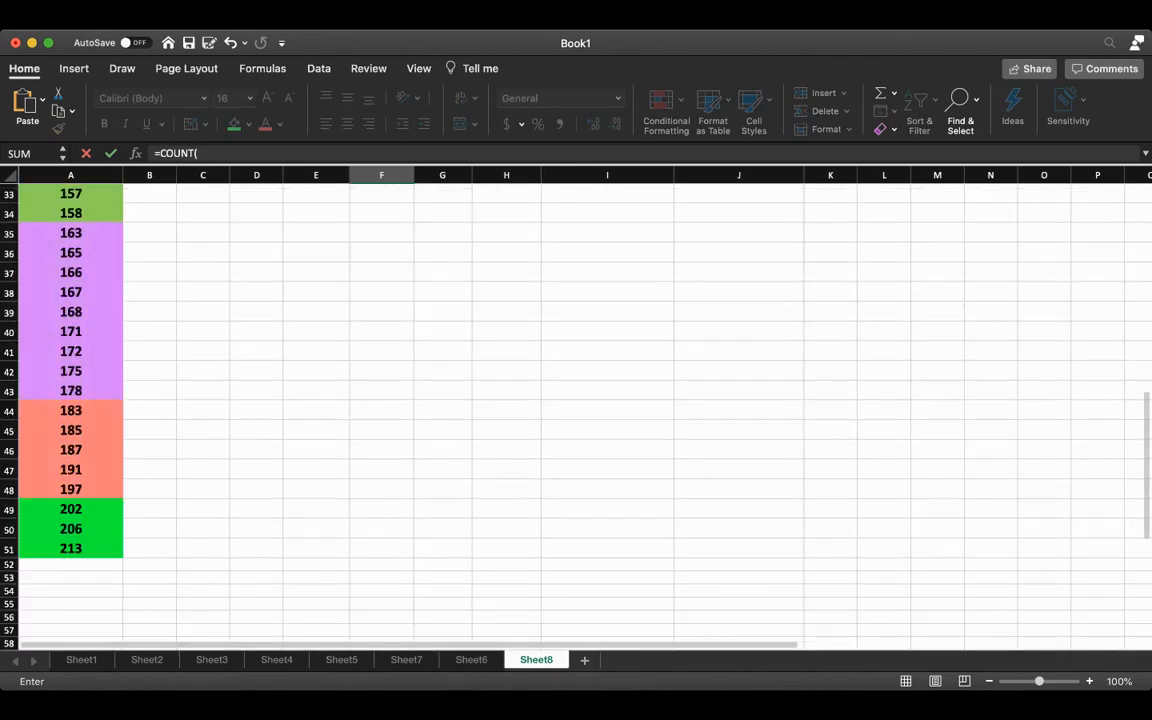
left_click_drag(70, 410, 70, 489)
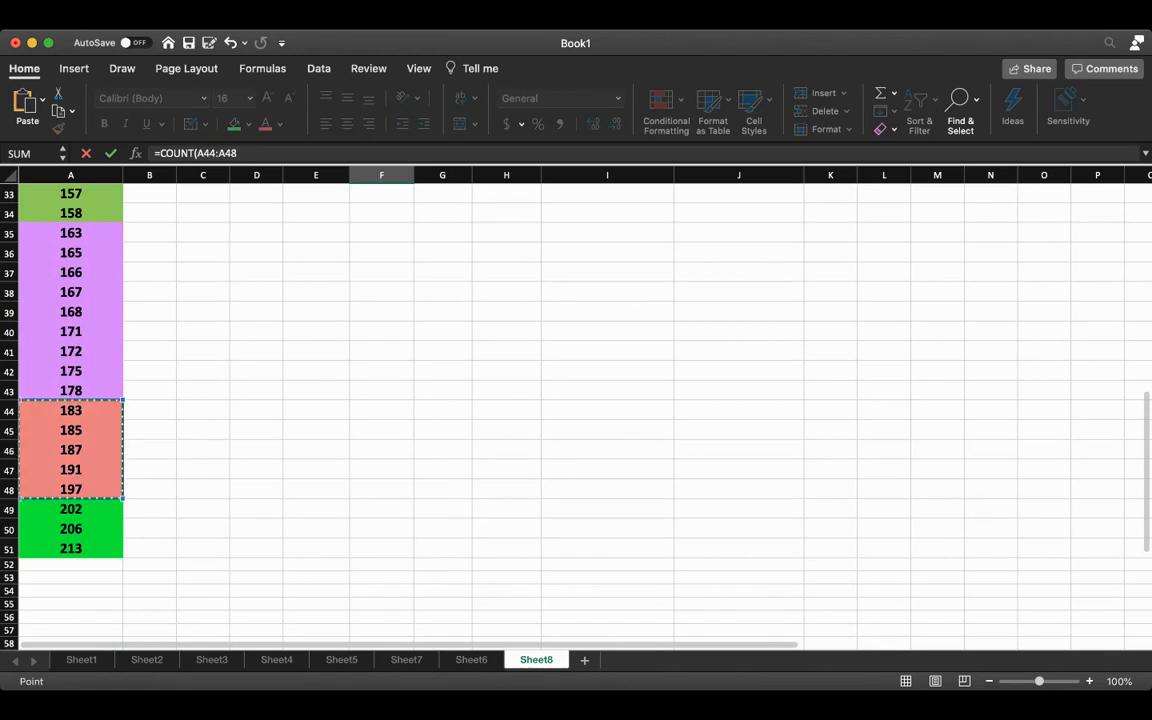
key("Return")
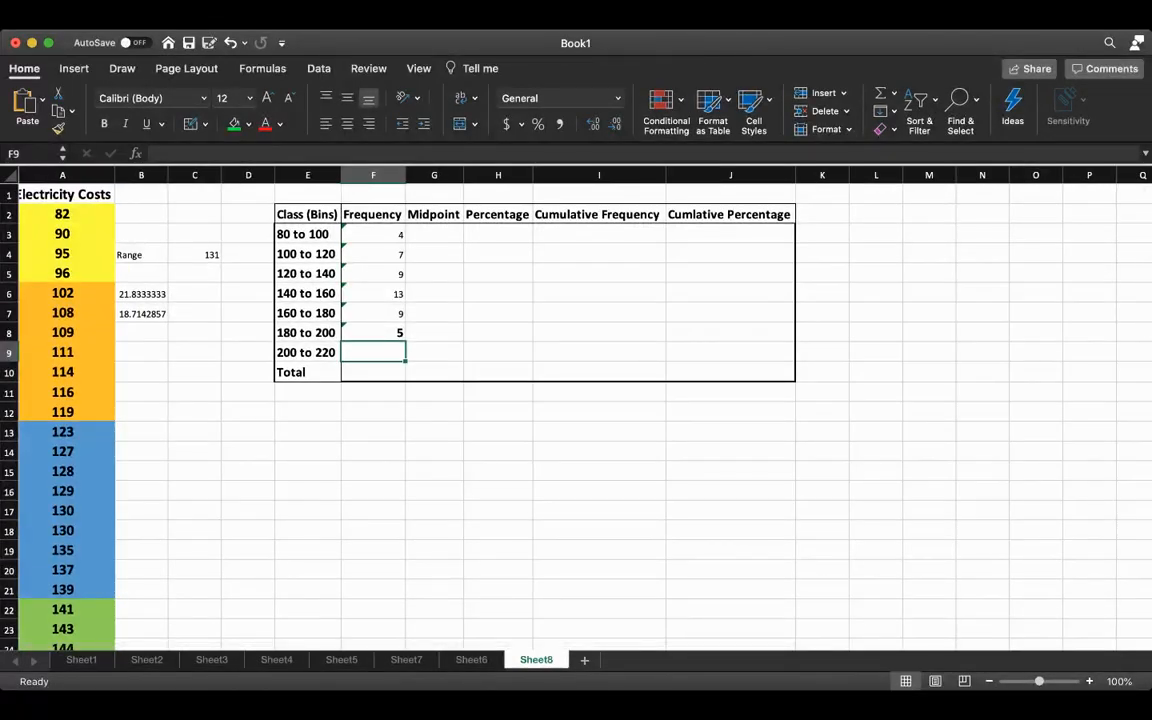
Count the bright green costs with =COUNT(A49:A51) in F9 as the frequency of the 200 to 220 class.
type("=COUNT(")
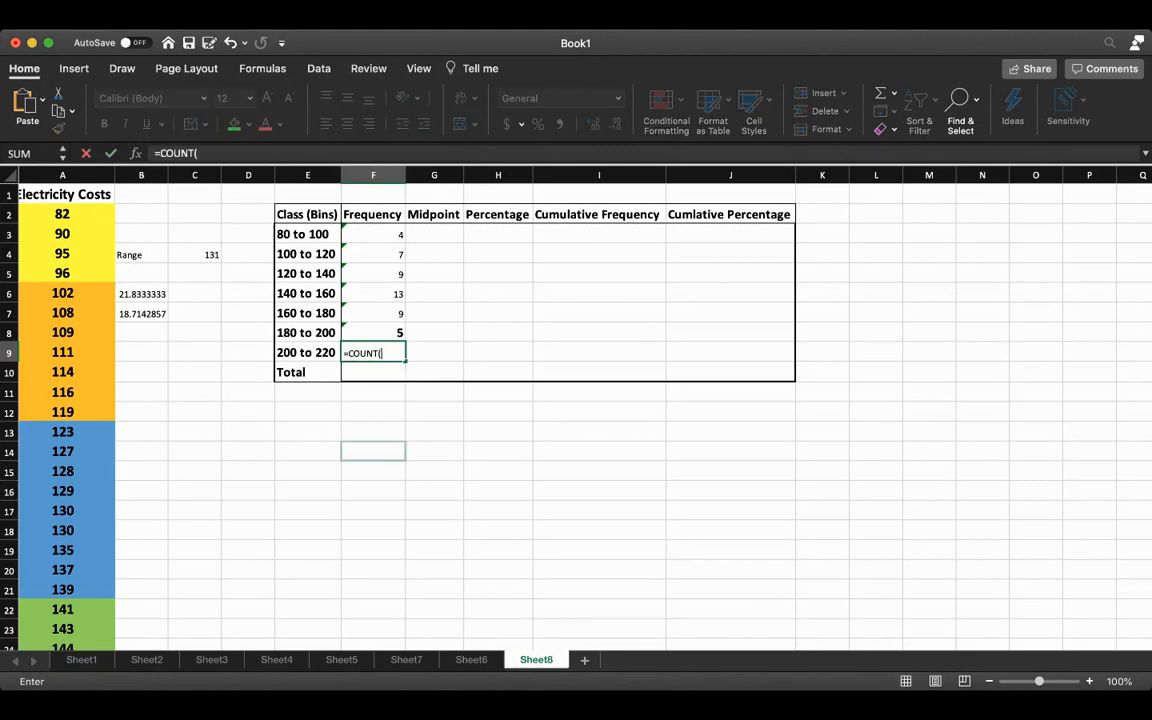
scroll(373, 450, "down", 15)
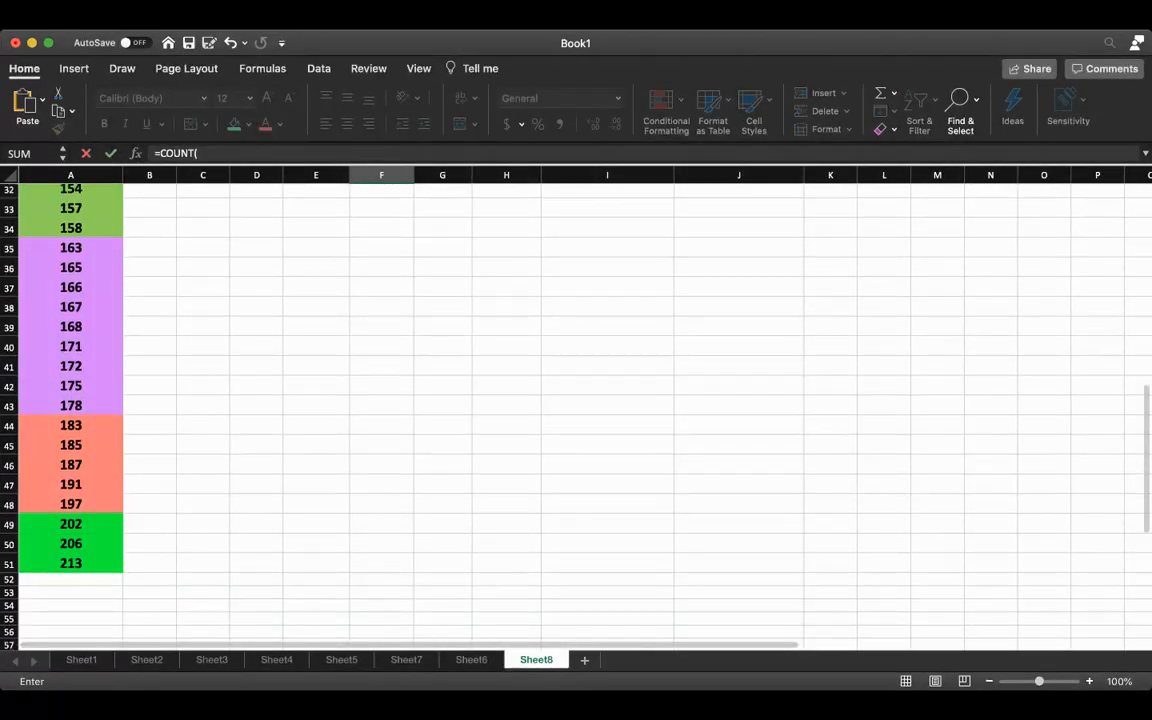
left_click_drag(70, 524, 70, 563)
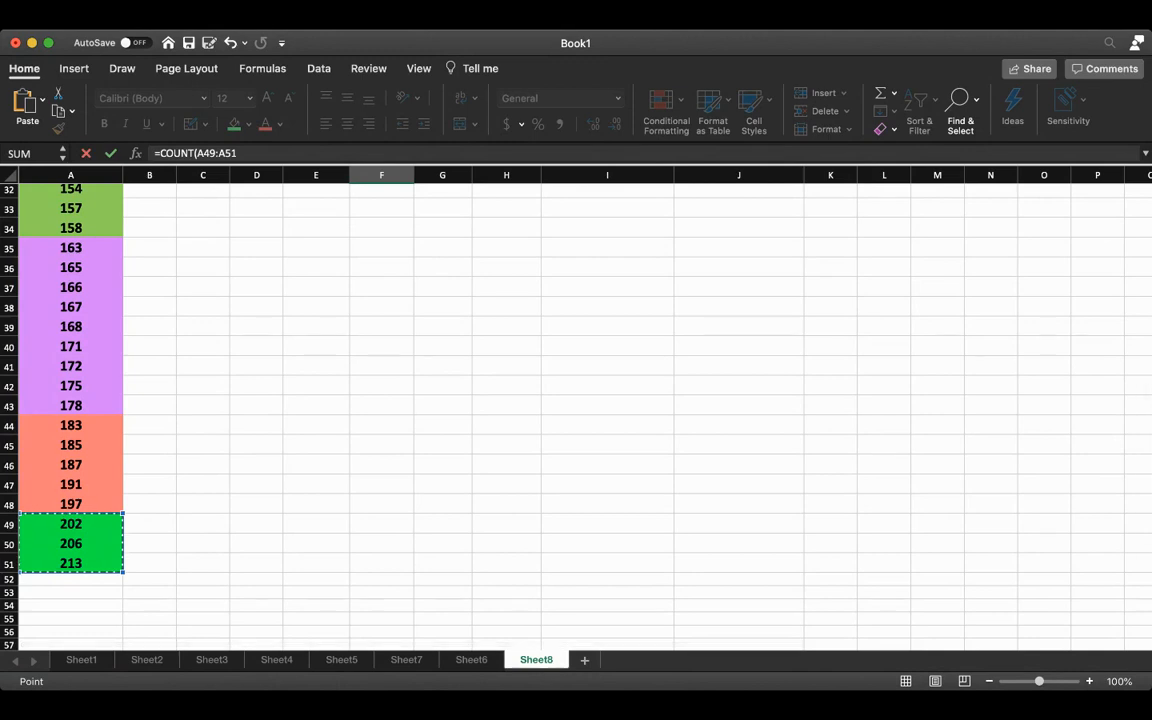
type(")")
key("Return")
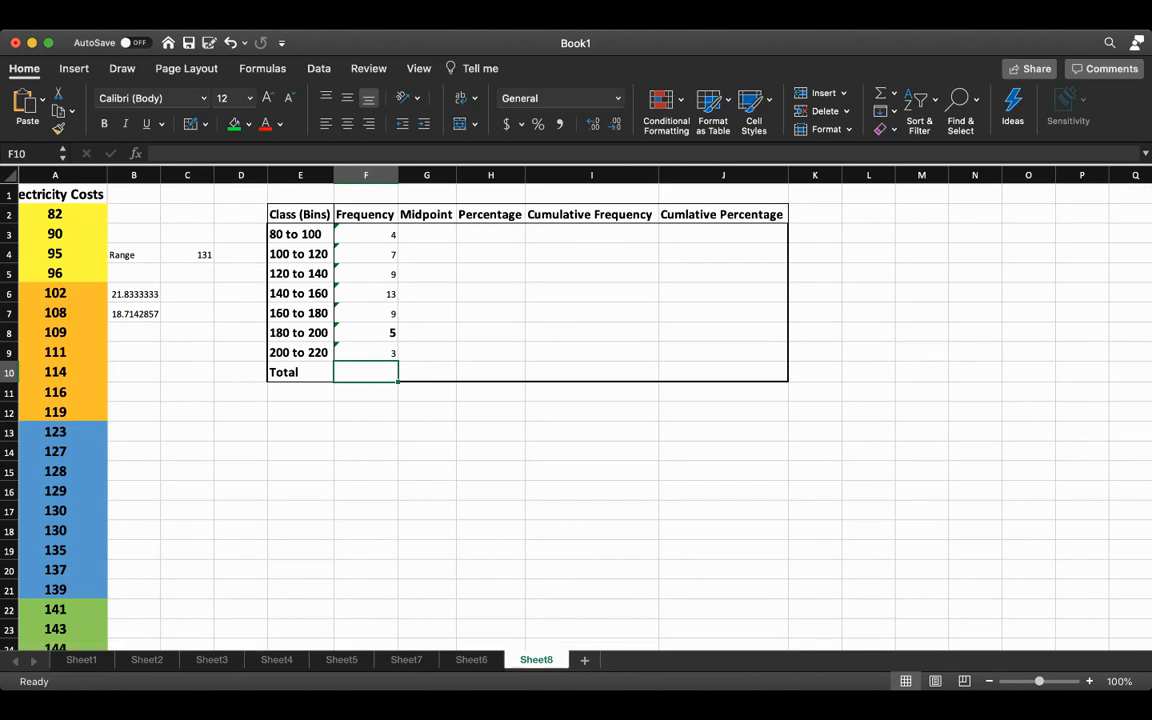
Total the class frequencies in F10 with the formula =SUM(F3:F9).
type("=sum")
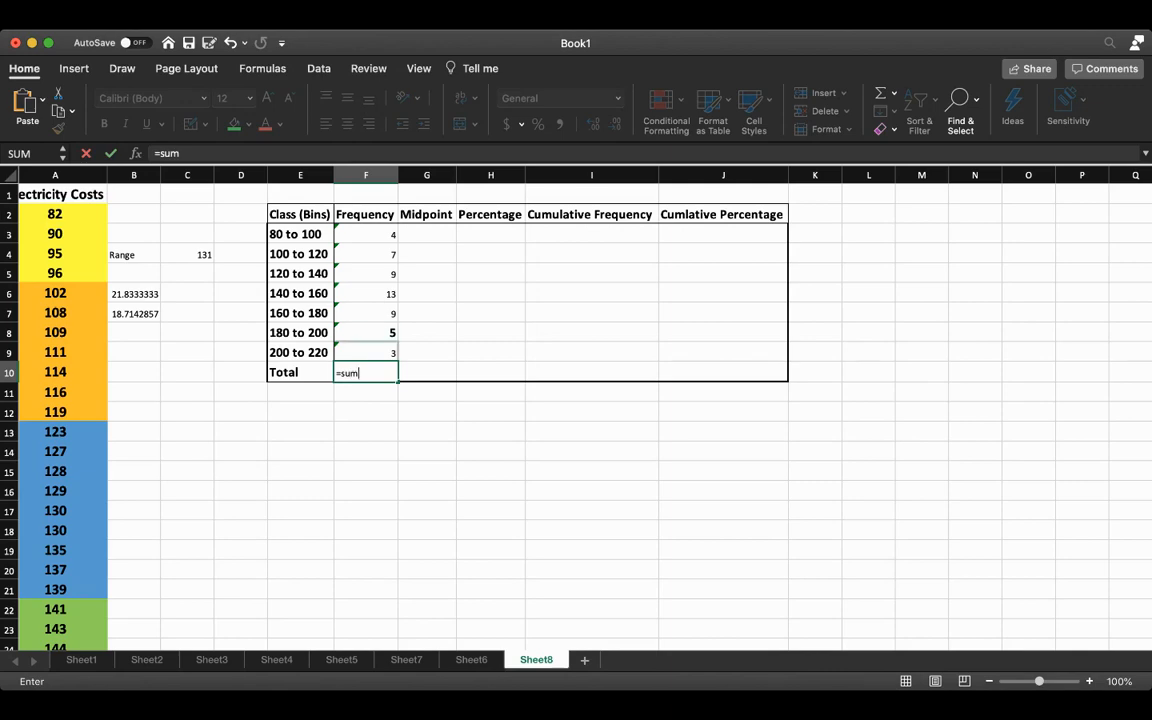
key("Tab")
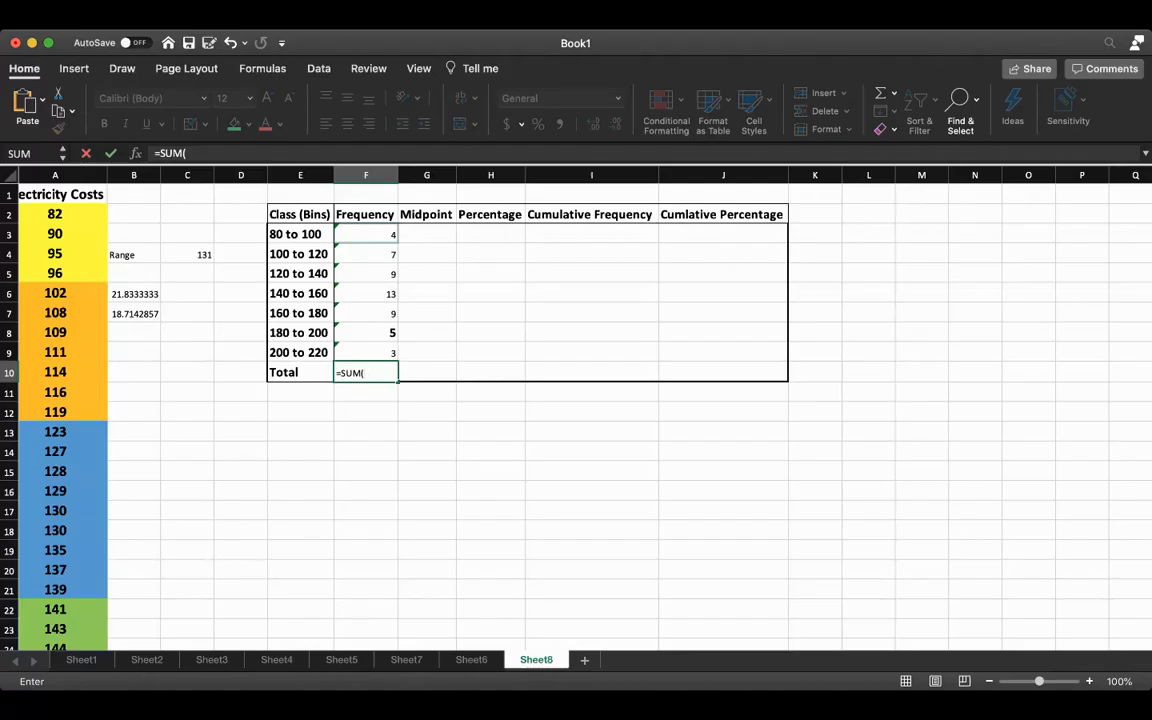
left_click(366, 234)
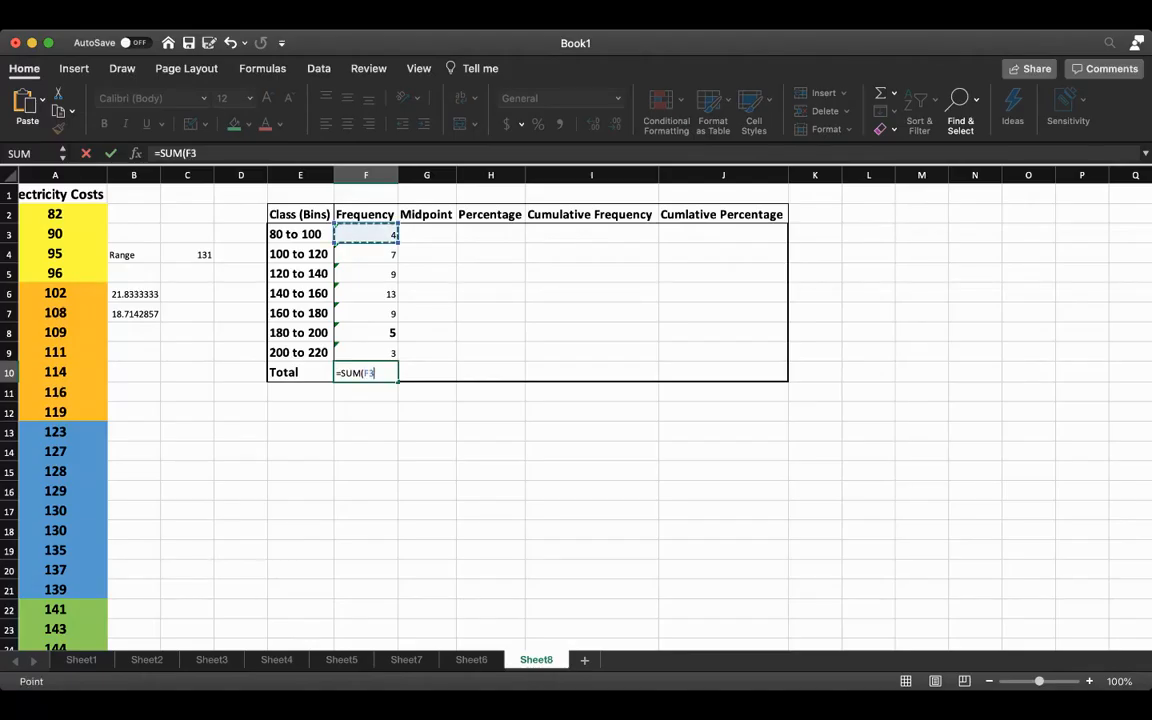
left_click_drag(366, 234, 366, 352)
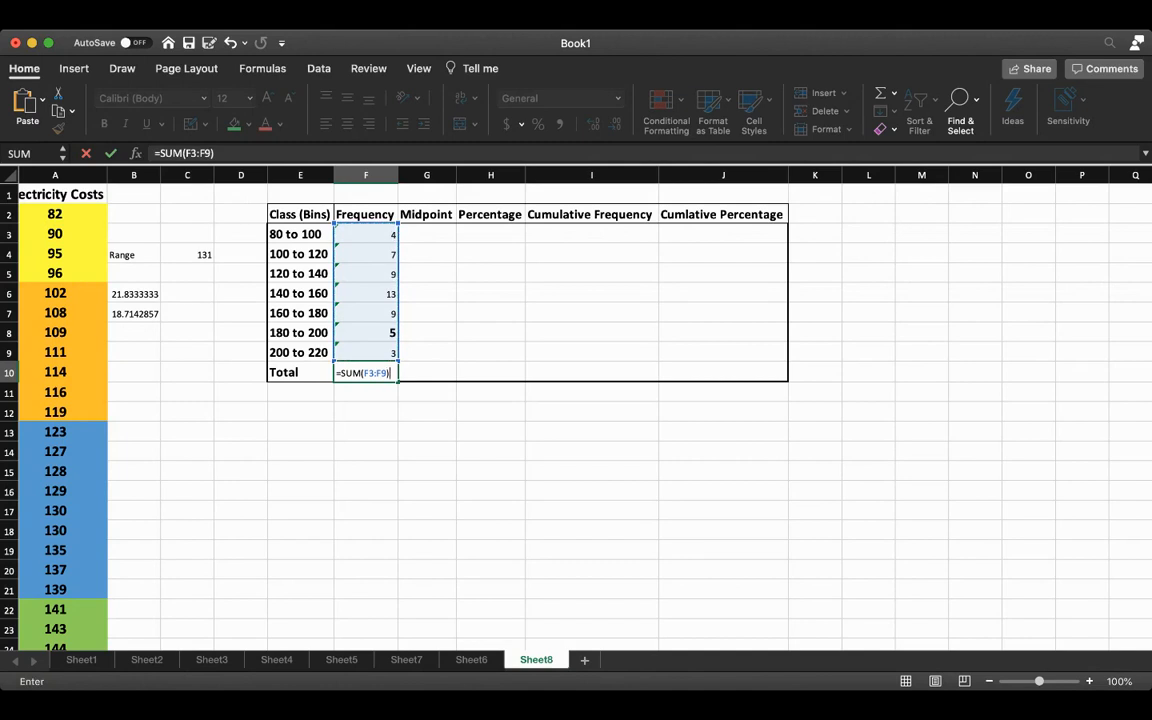
key("Return")
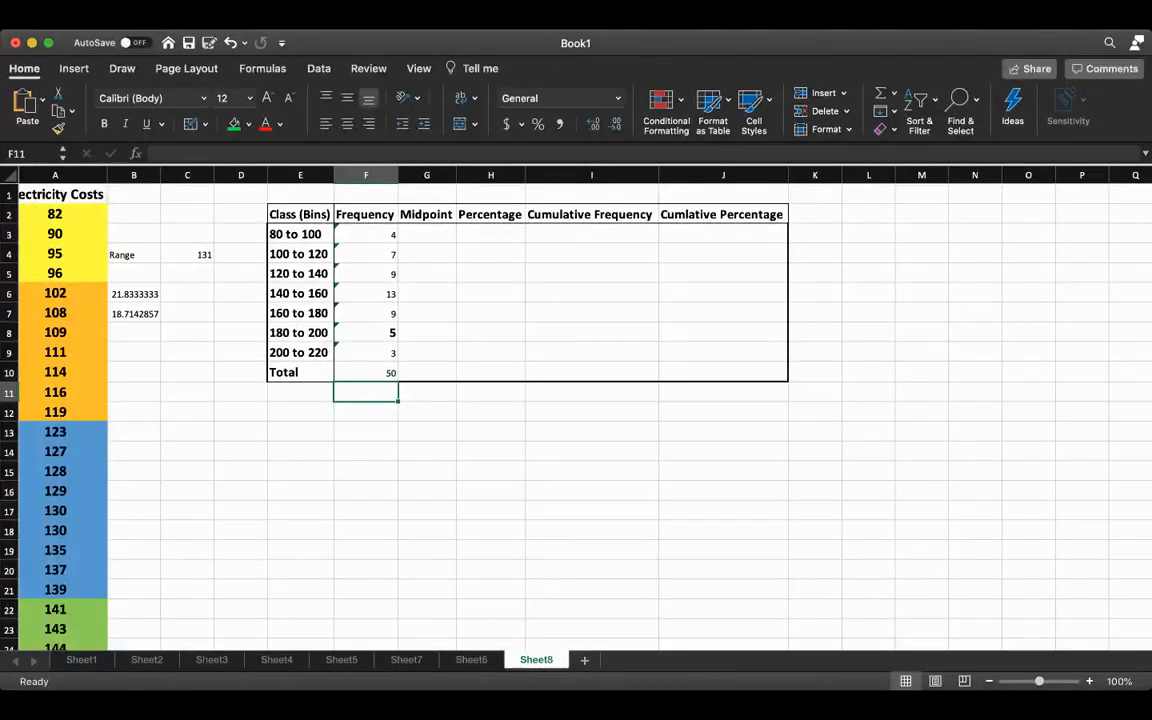
Enter the midpoints 90, 110, 130 and 150 in G3:G6 for the four classes from 80 to 160.
left_click(427, 234)
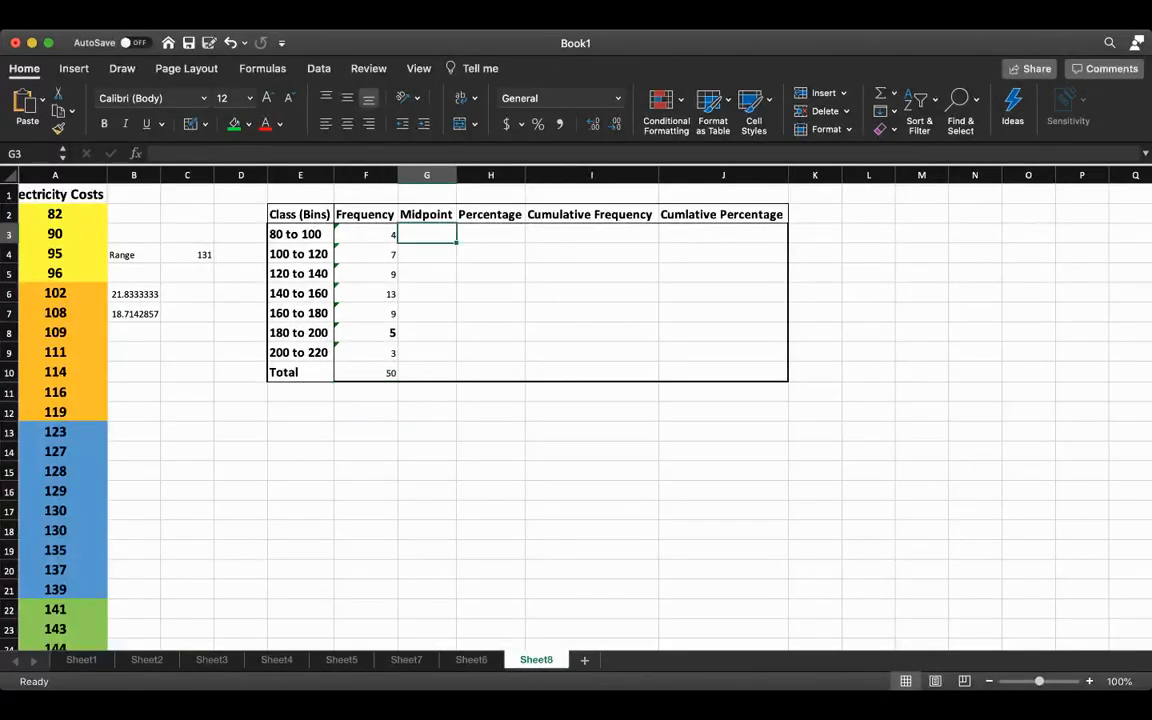
type("90")
key("Return")
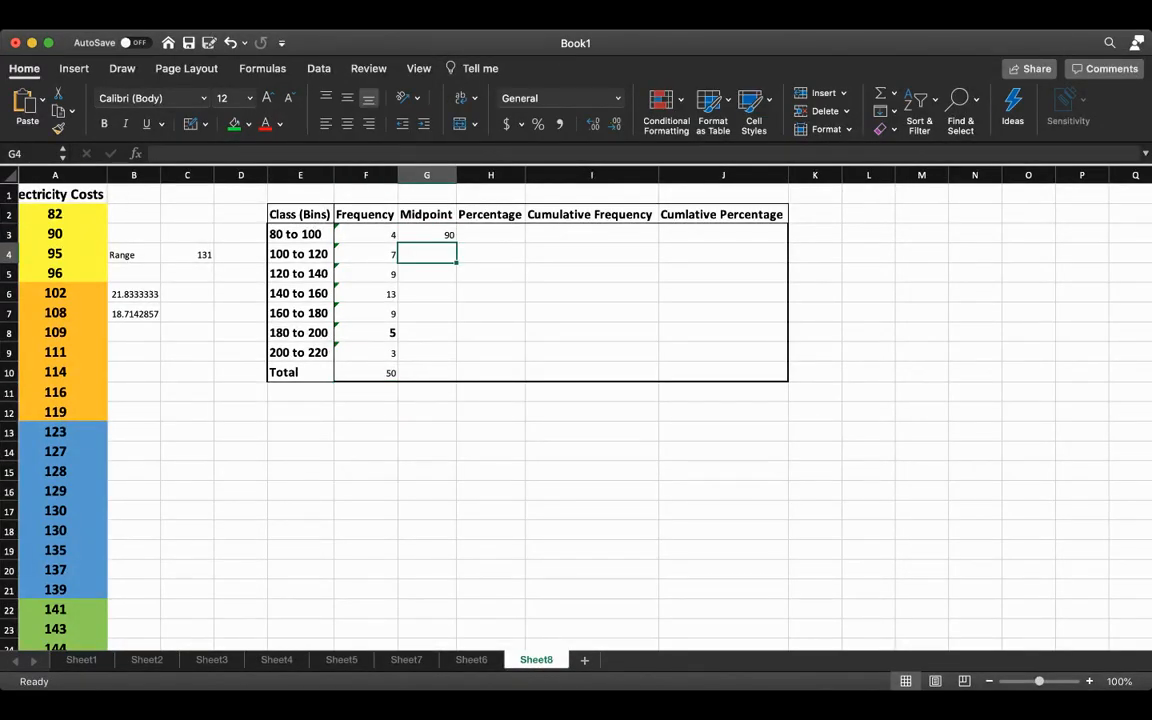
type("110")
key("Return")
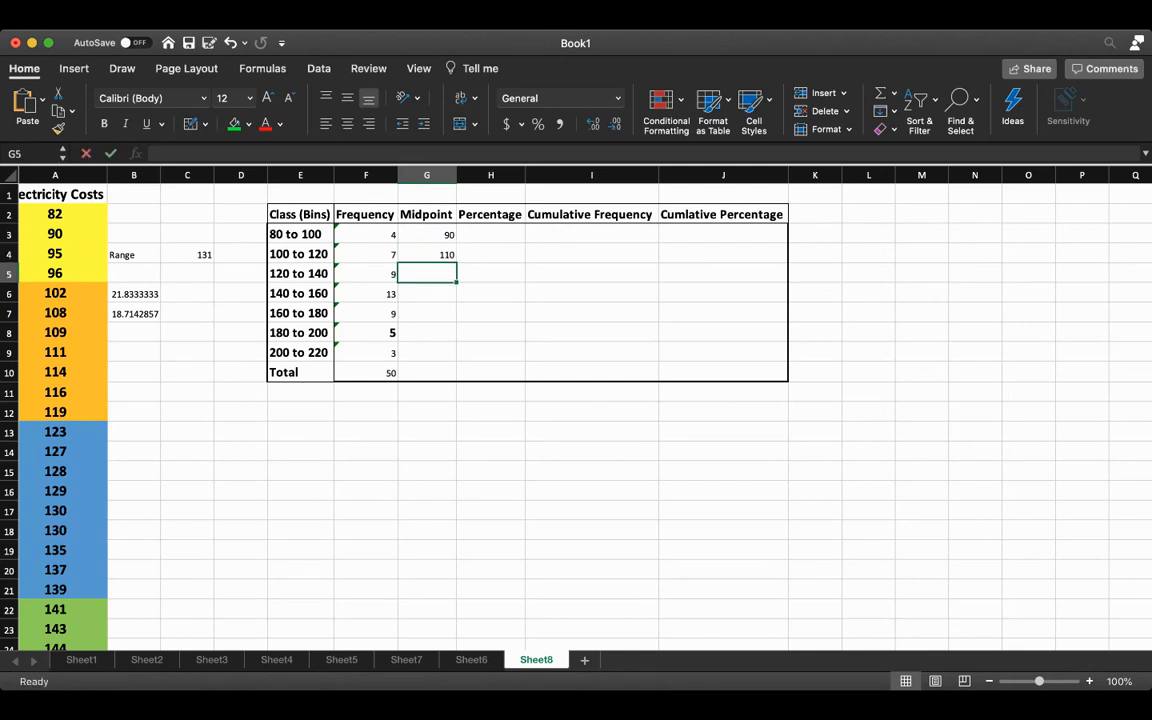
type("130")
key("Return")
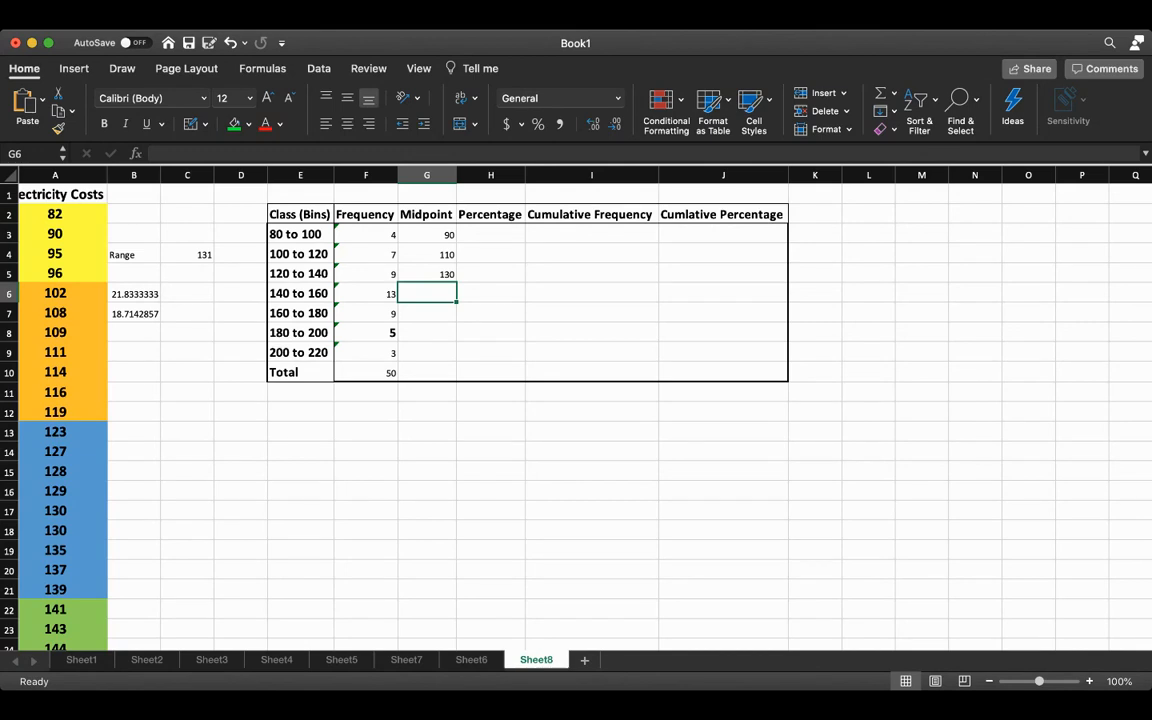
type("150")
key("Return")
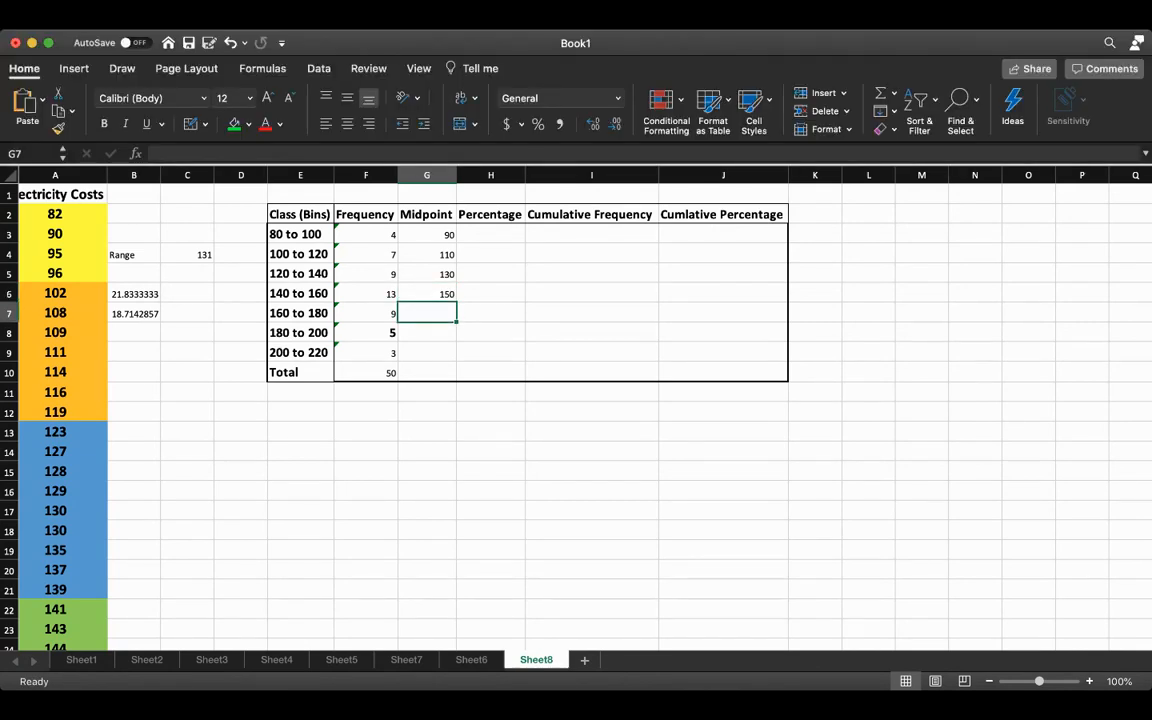
Enter the midpoints 170, 190 and 210 in G7:G9 for the three classes from 160 to 220.
type("170")
key("Return")
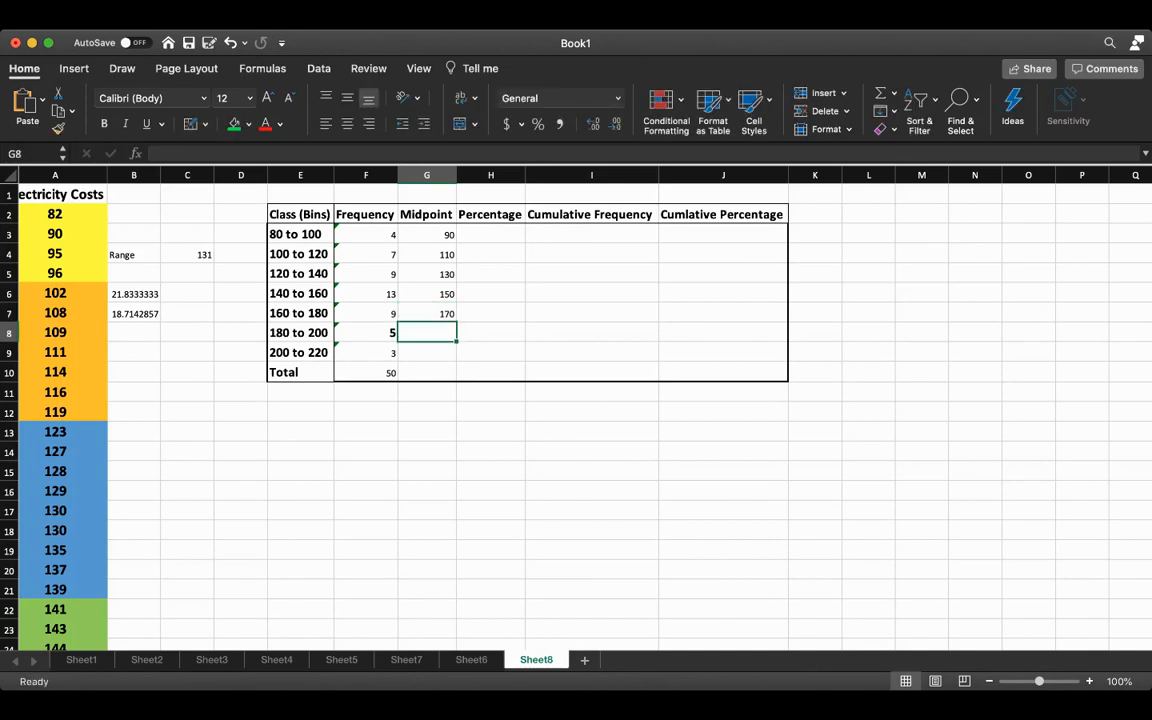
type("190")
key("Return")
type("210")
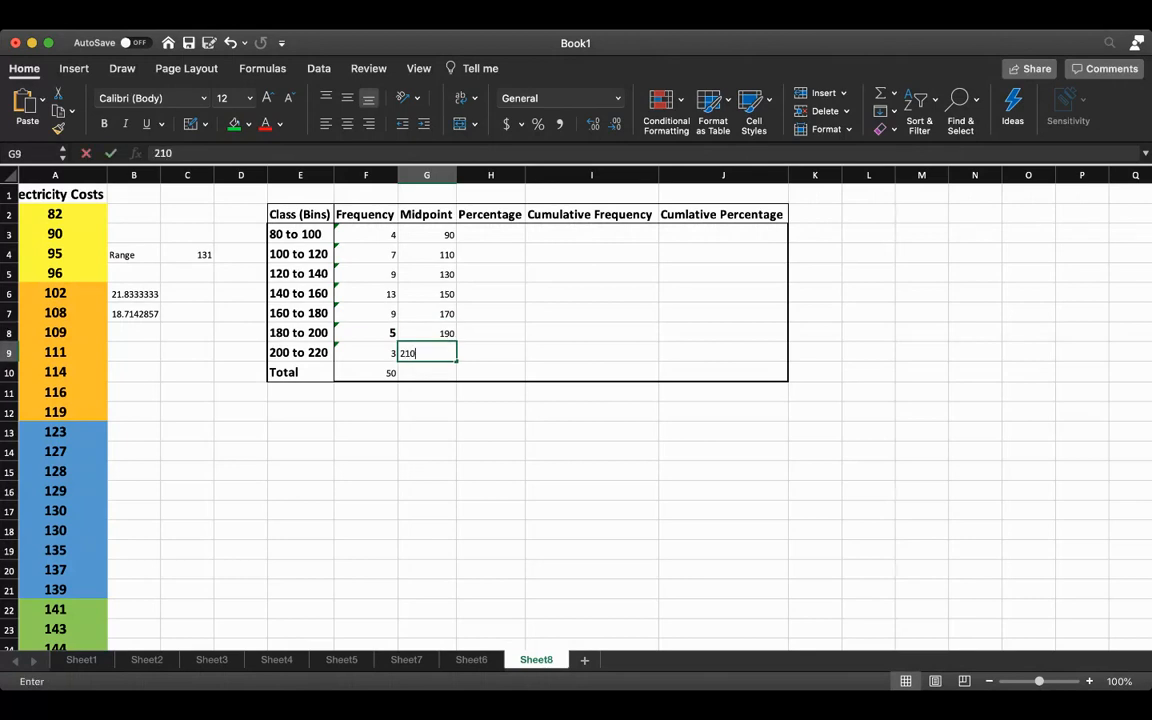
key("Return")
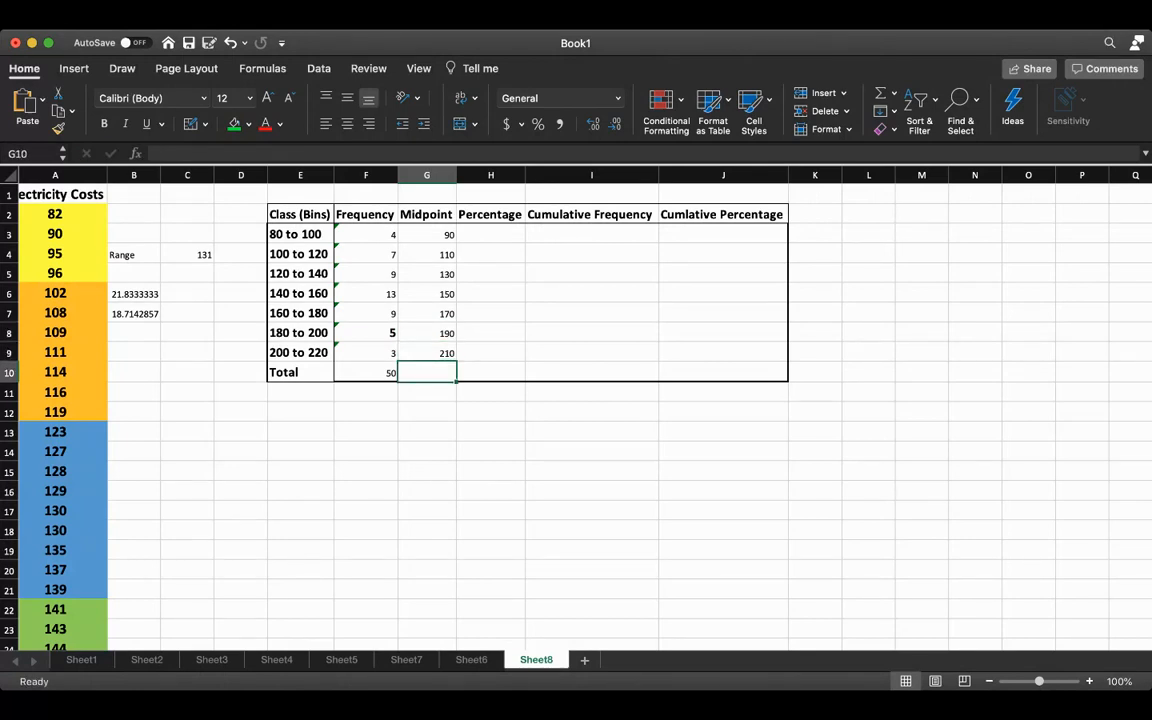
left_click(490, 234)
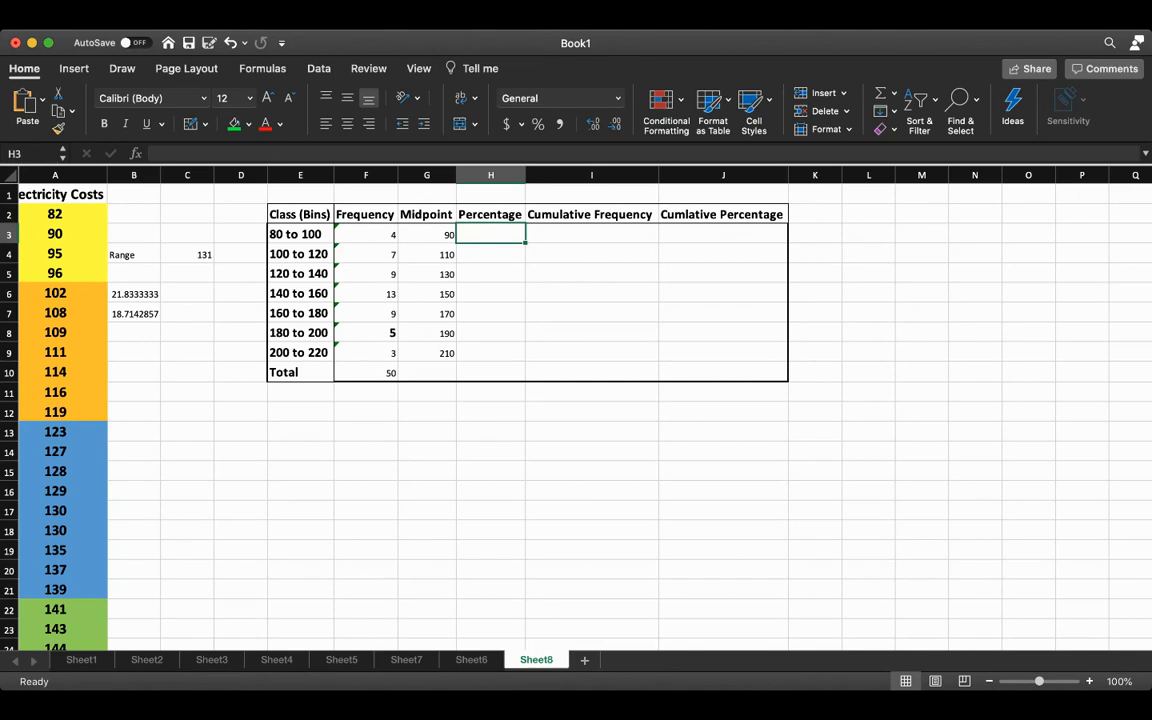
type("=")
left_click(366, 234)
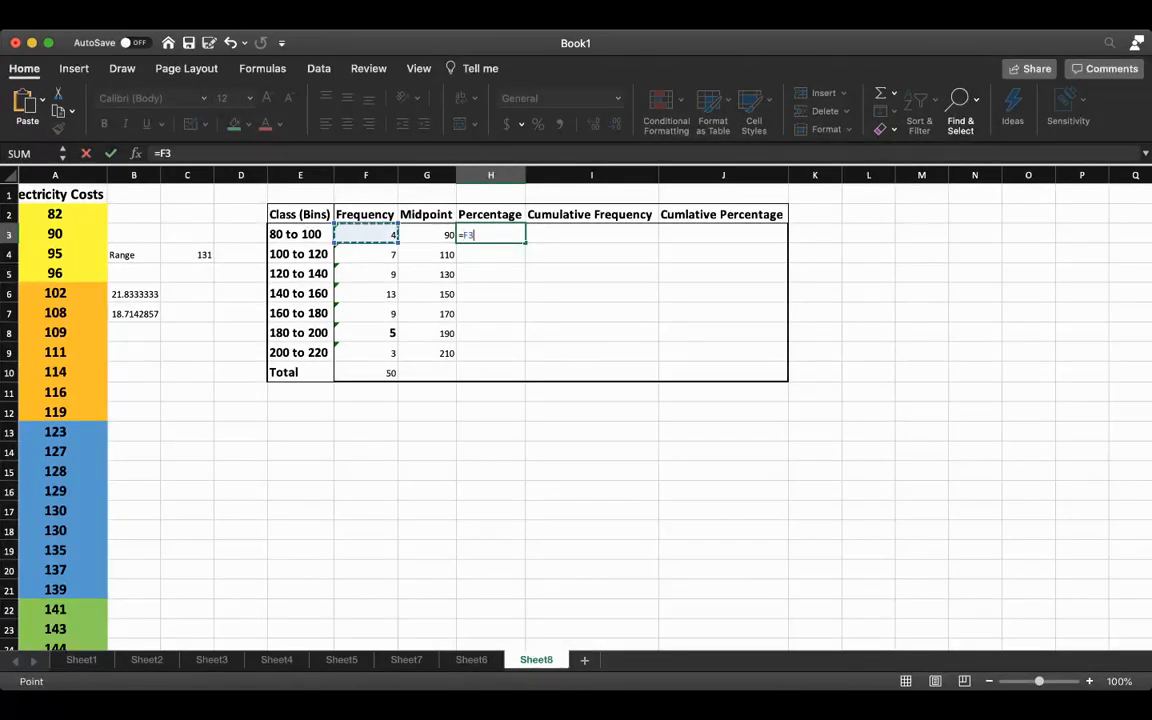
type("/50")
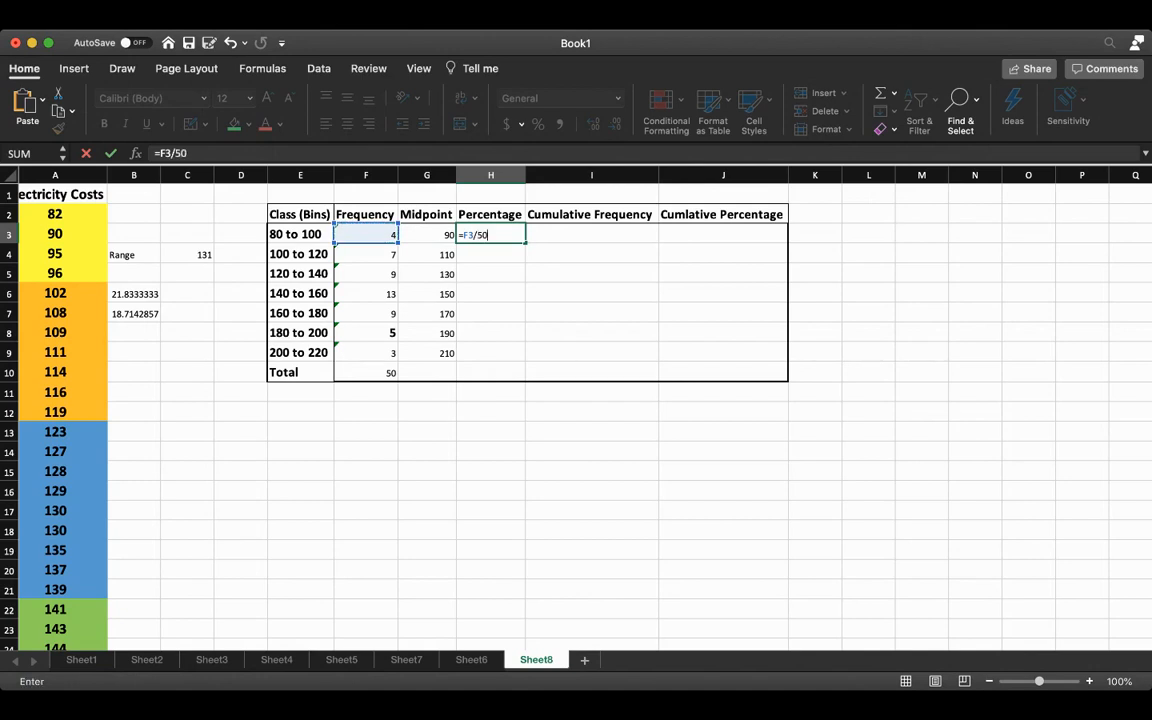
key("Return")
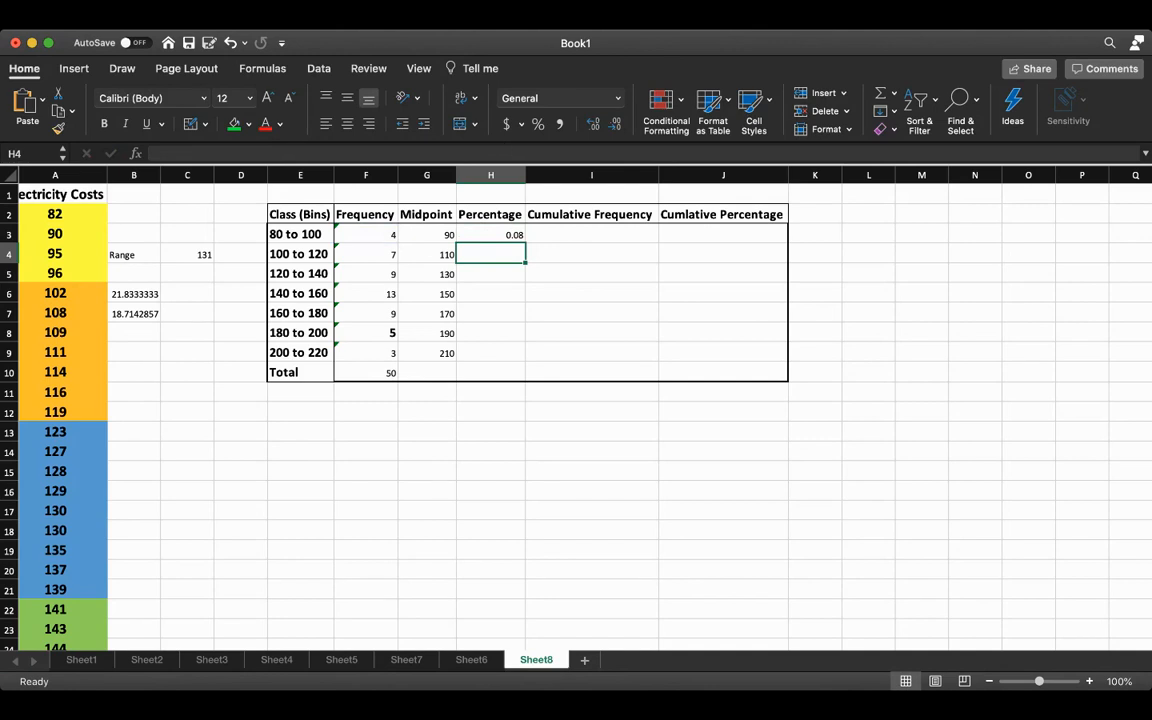
left_click(490, 234)
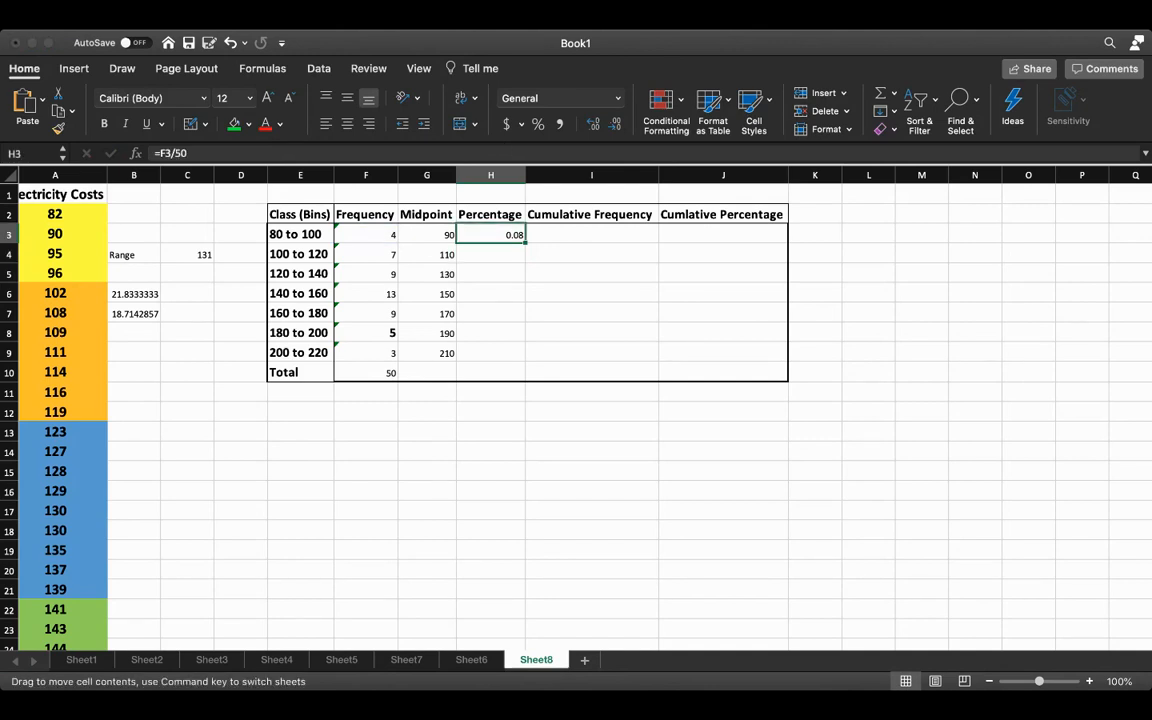
key("Delete")
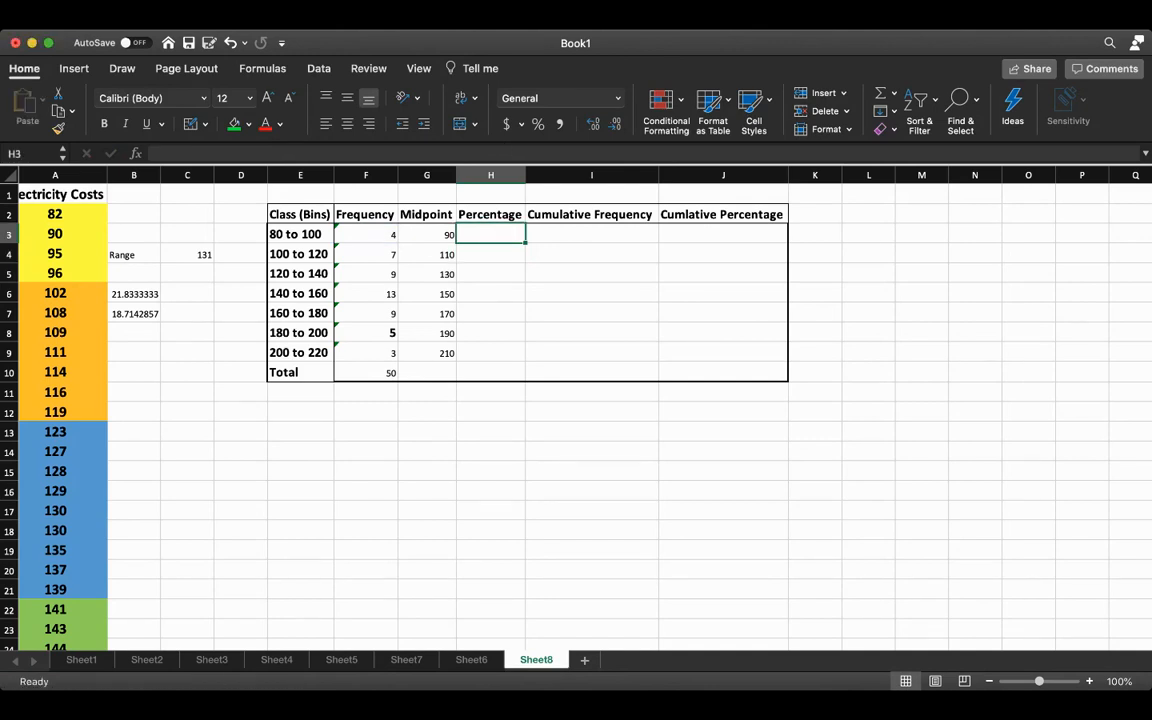
Calculate the 80 to 100 class percentage in H3 with the formula =F3/50.
type("=")
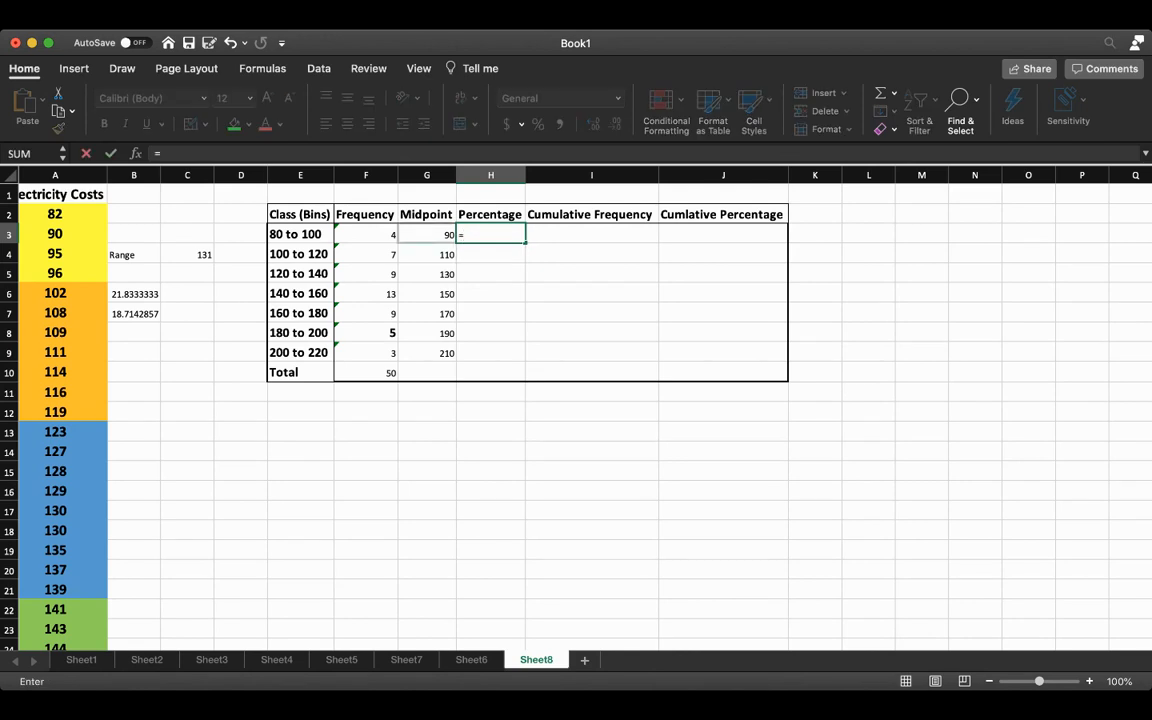
left_click(366, 234)
type("/50")
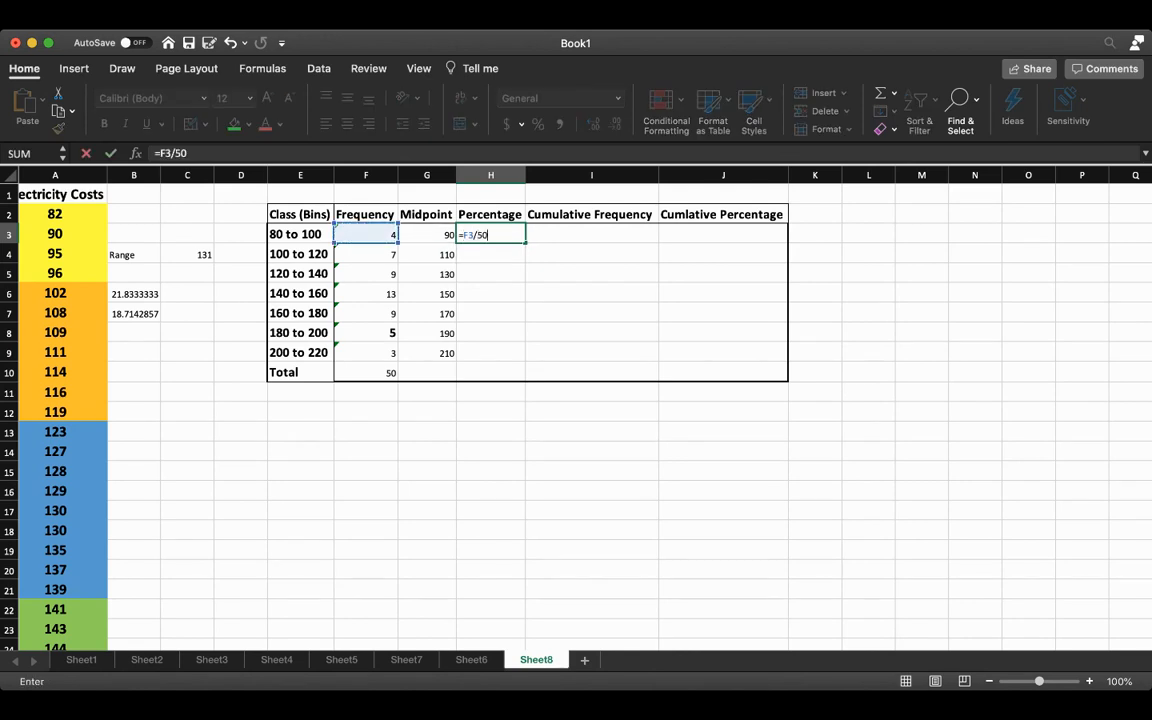
key("Return")
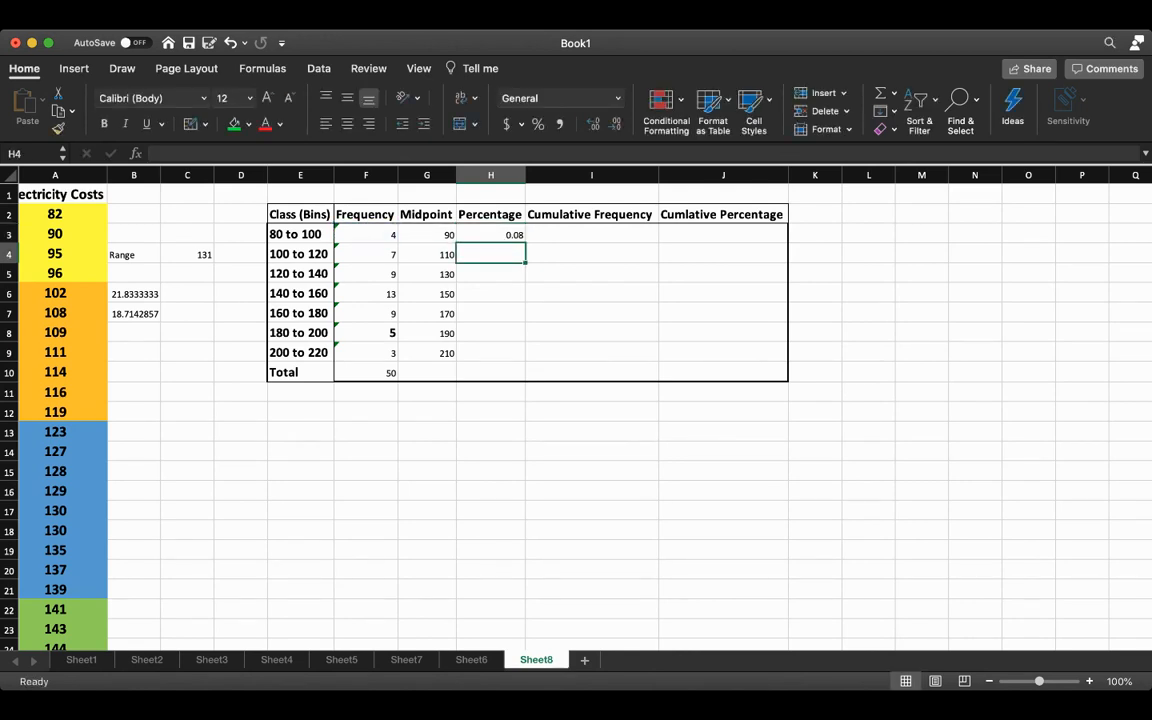
Fill the percentage formula from H3 down through the Total row in H10 and format H3:H10 as Percentage.
left_click(490, 235)
left_click_drag(525, 243, 525, 356)
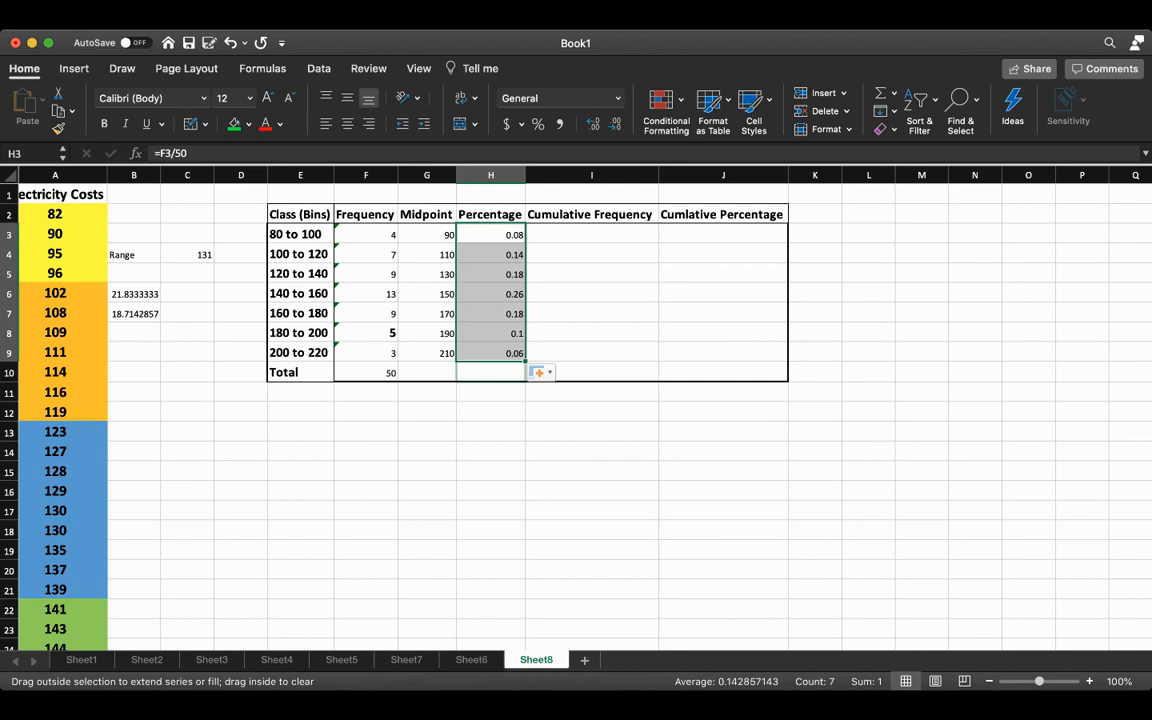
left_click_drag(525, 362, 525, 381)
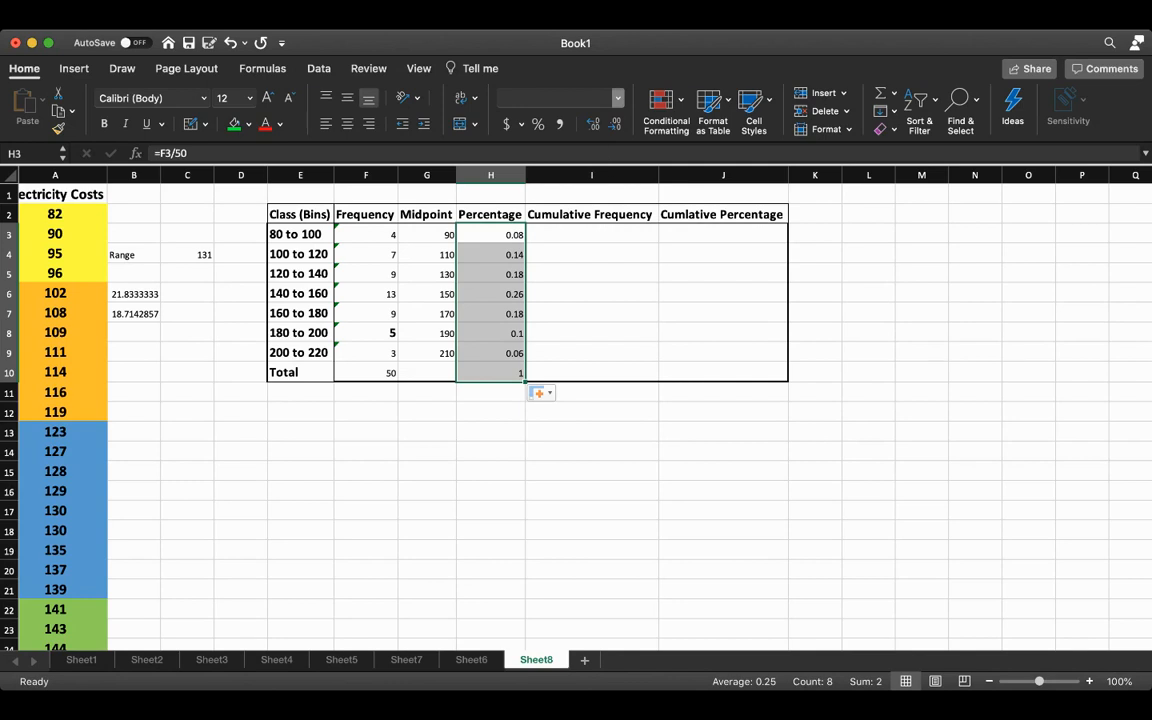
left_click(555, 345)
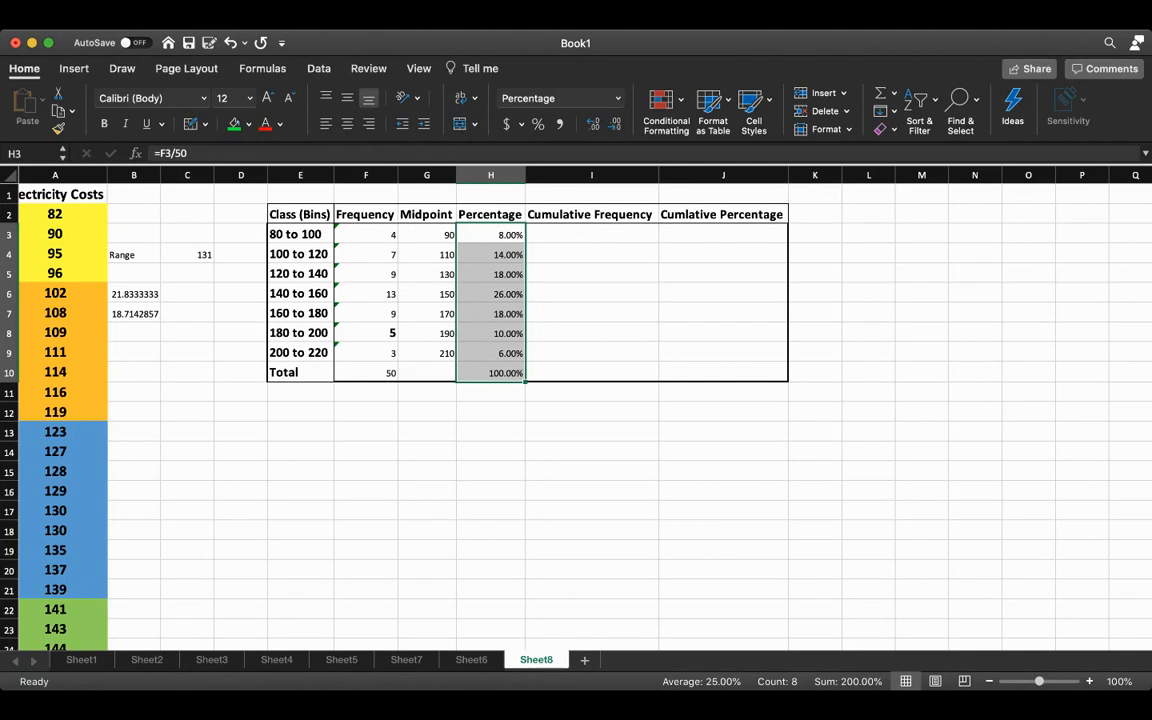
Start the cumulative frequency column by entering =F3 in I3 for the 80 to 100 class.
left_click(591, 234)
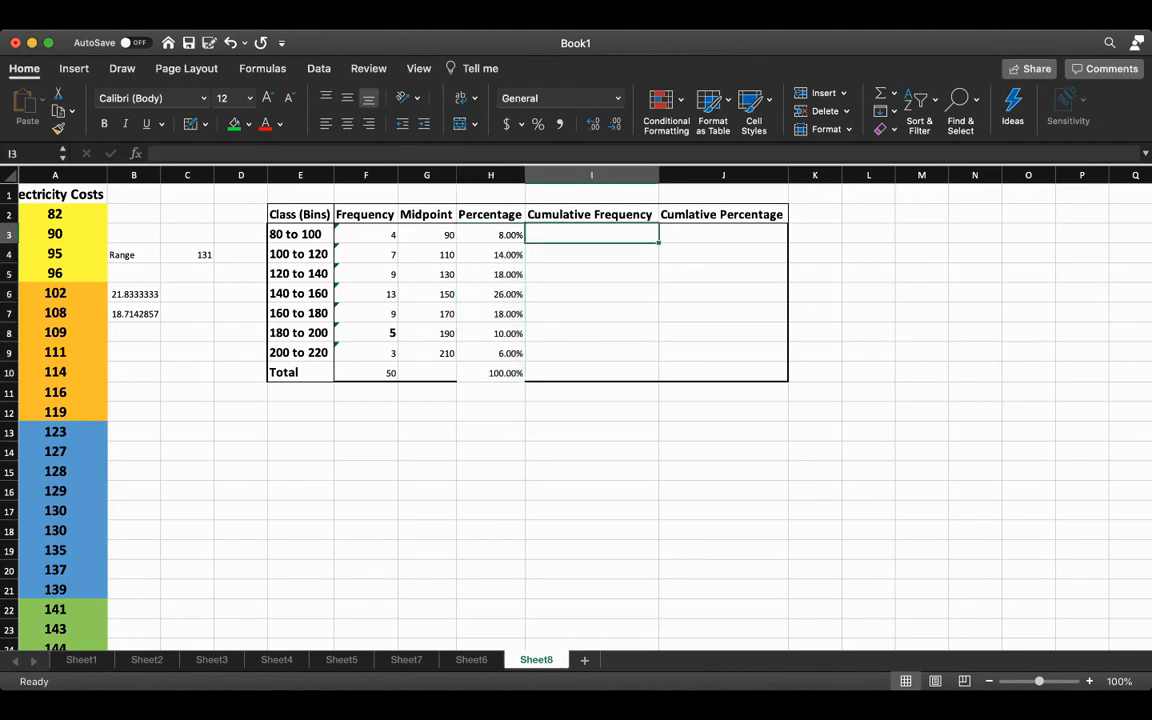
type("=")
left_click(366, 235)
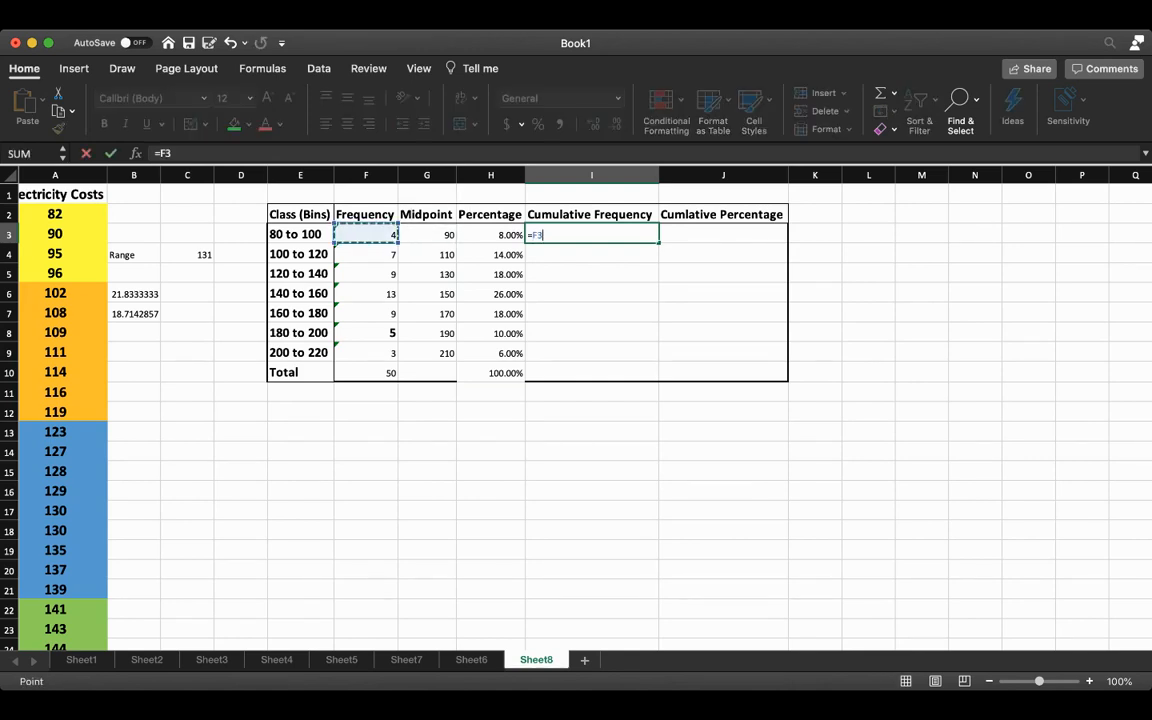
key("Return")
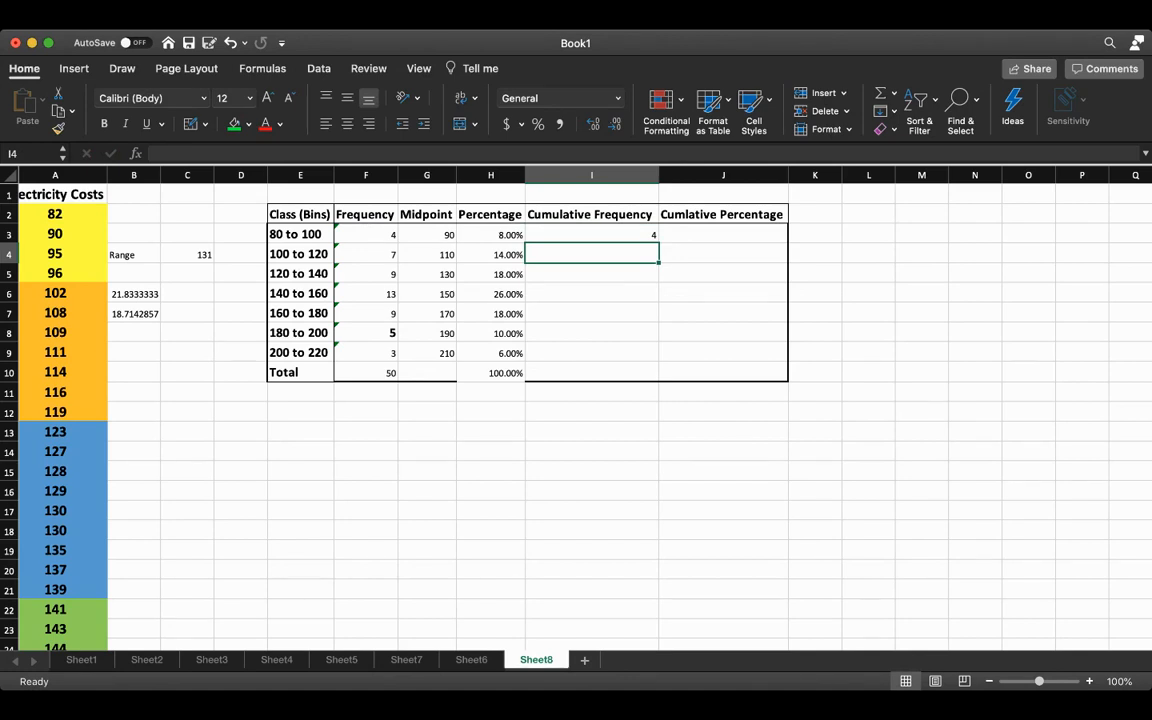
left_click(591, 235)
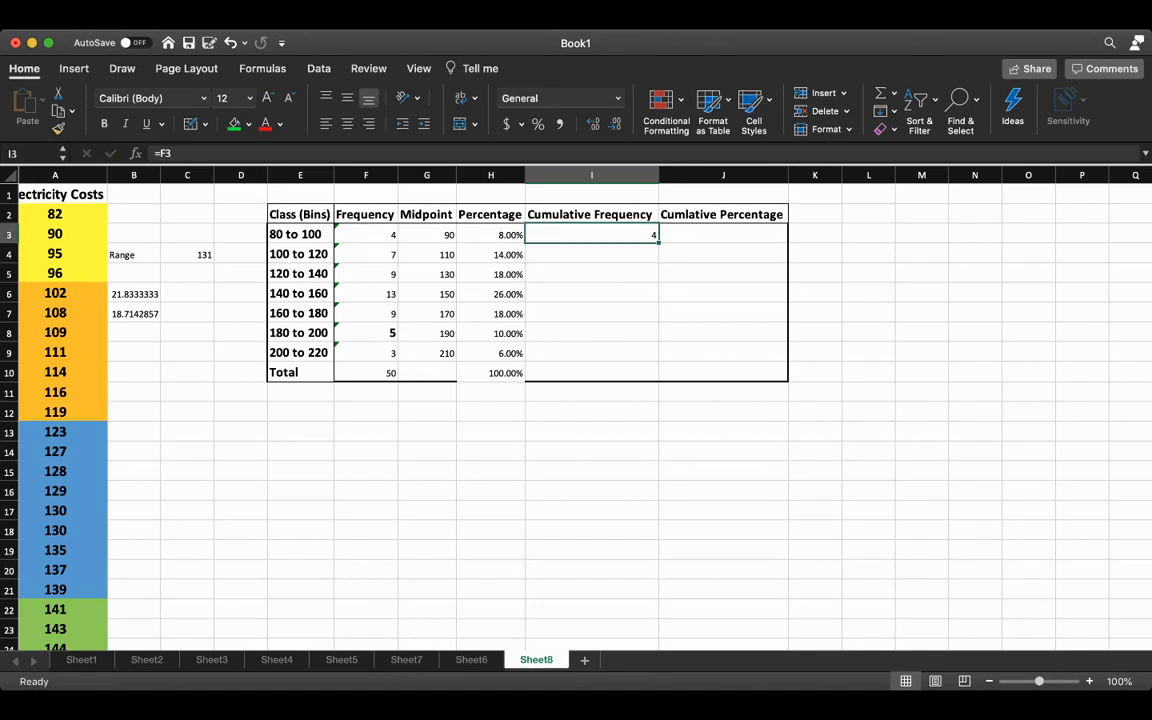
Enter =I3+F4 in I4 as the cumulative frequency of the 100 to 120 class.
left_click(591, 254)
type("=")
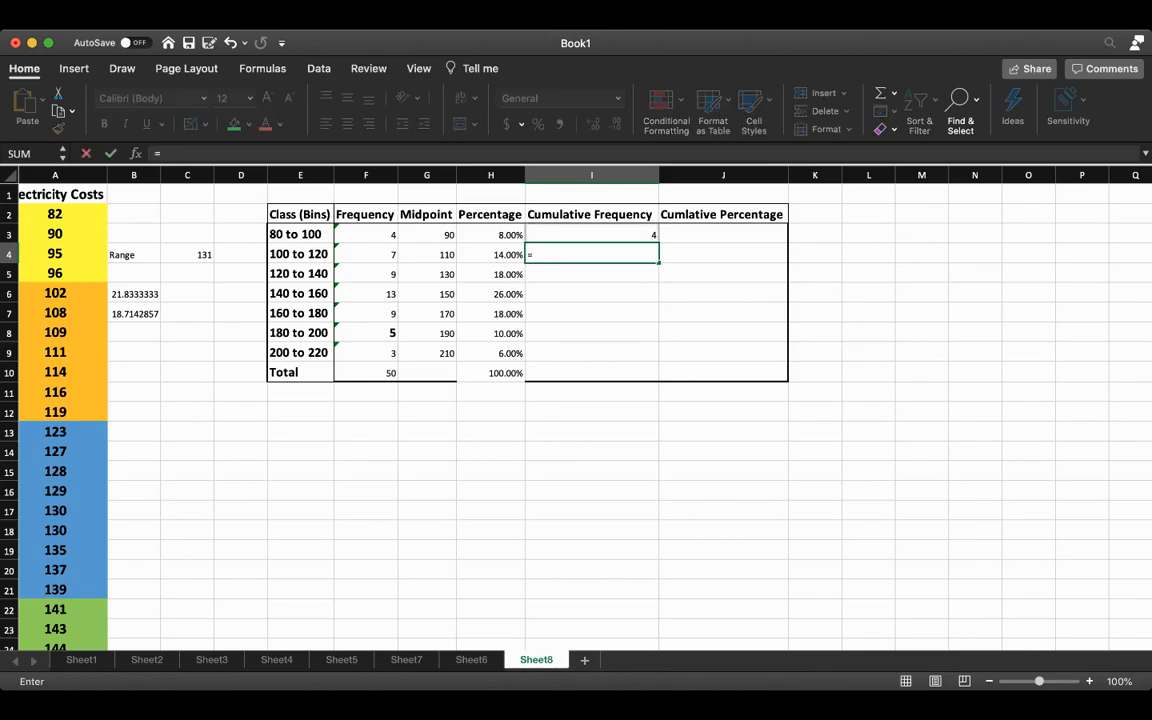
type("I3+")
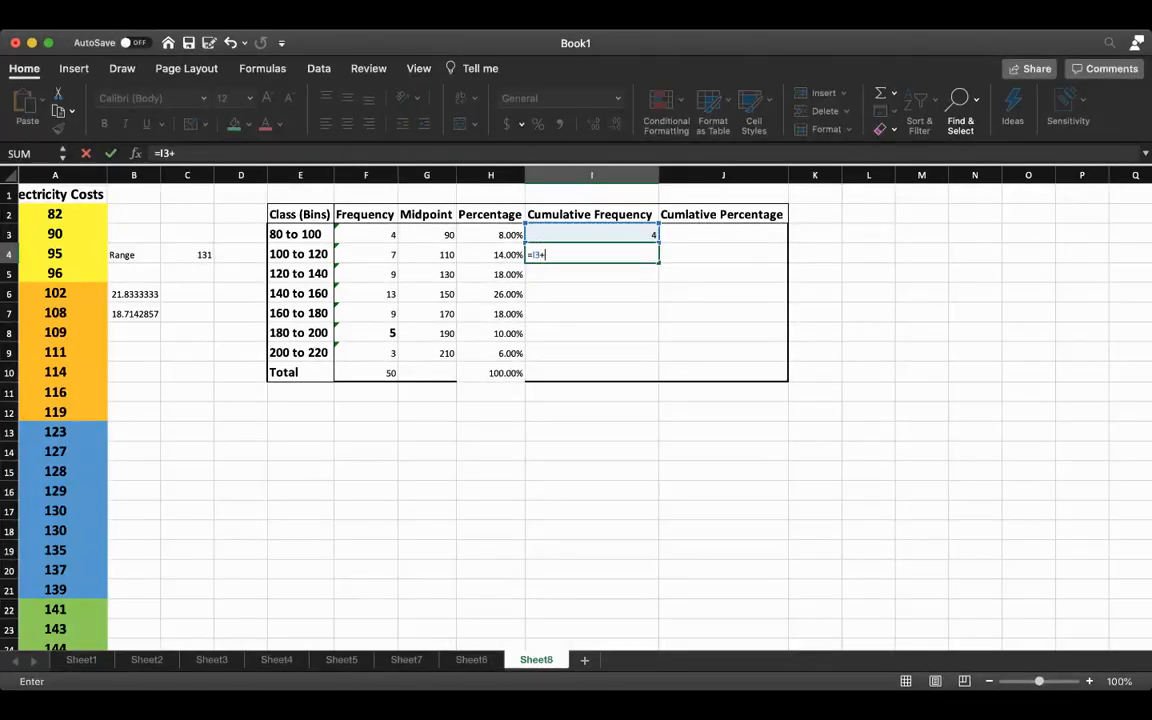
type("F4")
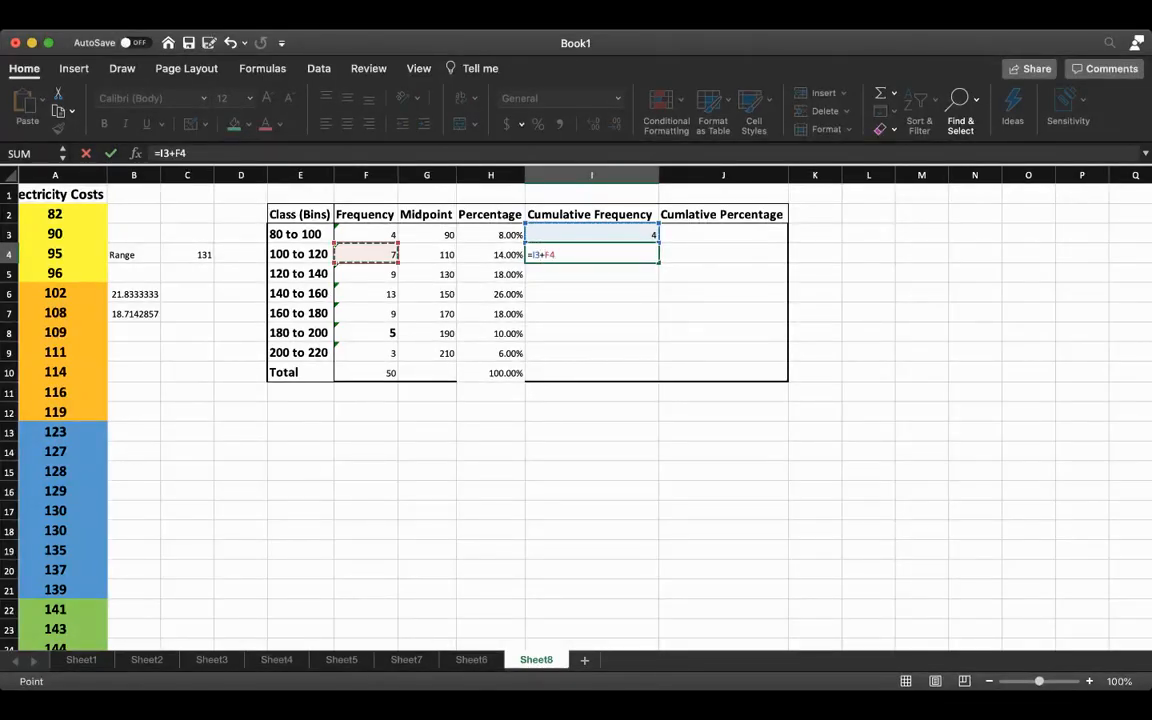
key("Return")
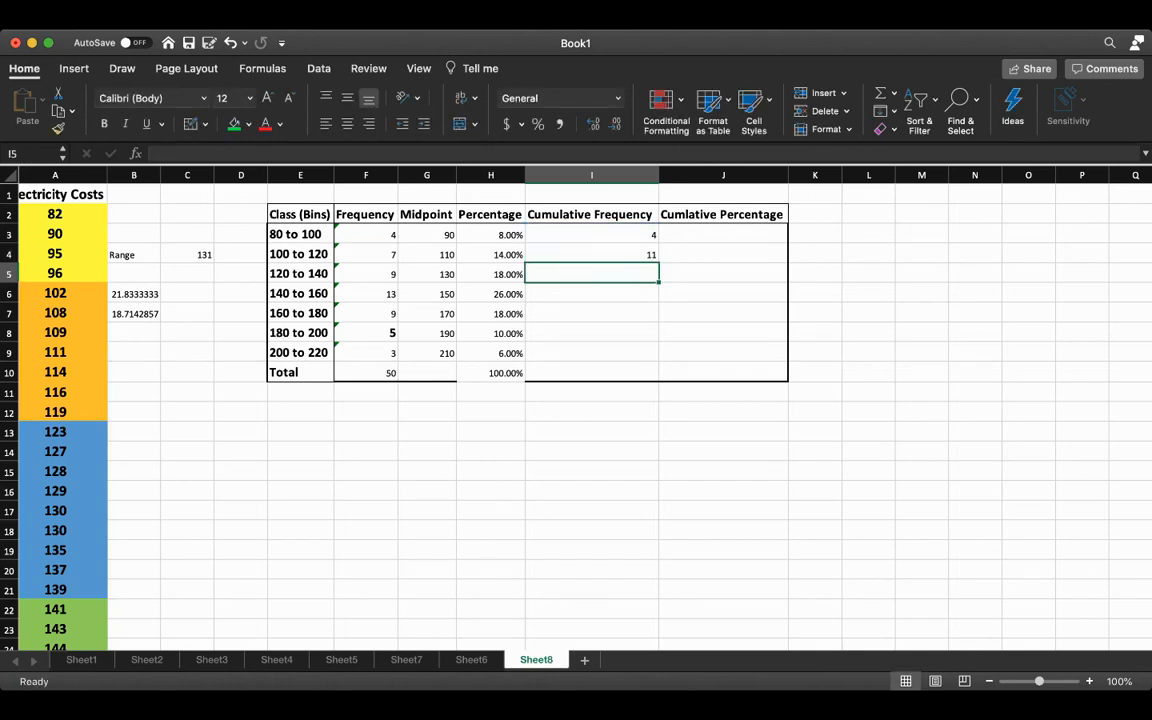
Enter =I4+F5 in I5 and fill the formula down to I9 to complete the cumulative frequencies.
type("=")
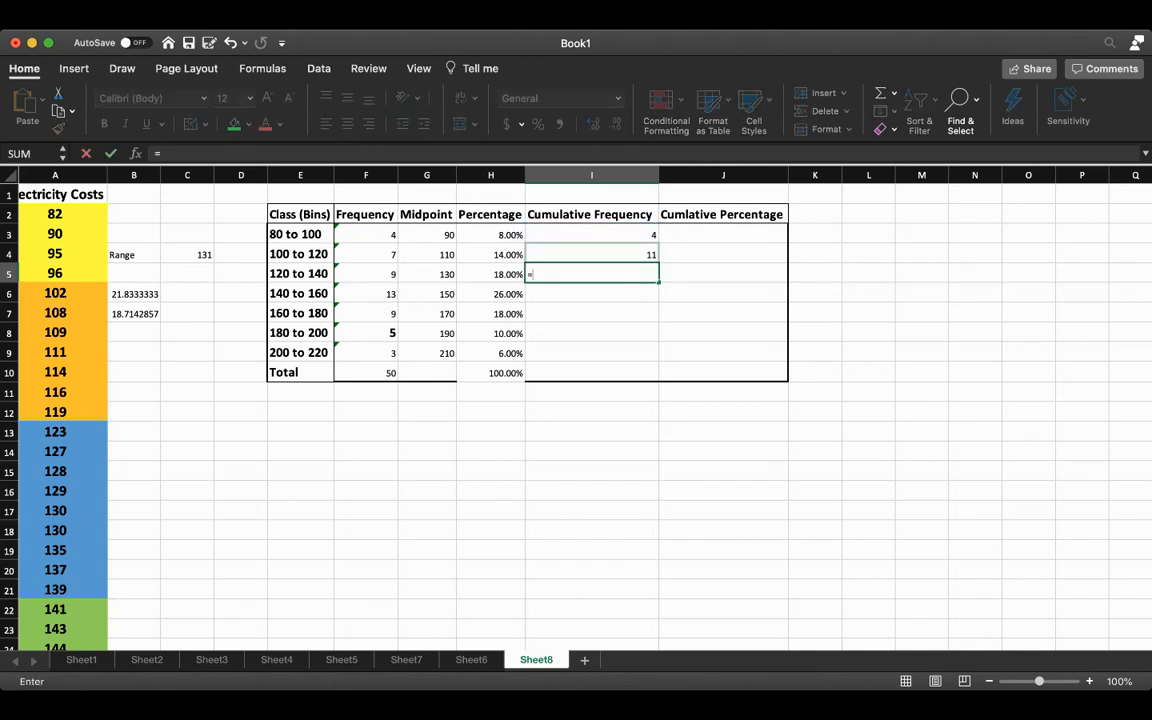
key("Up")
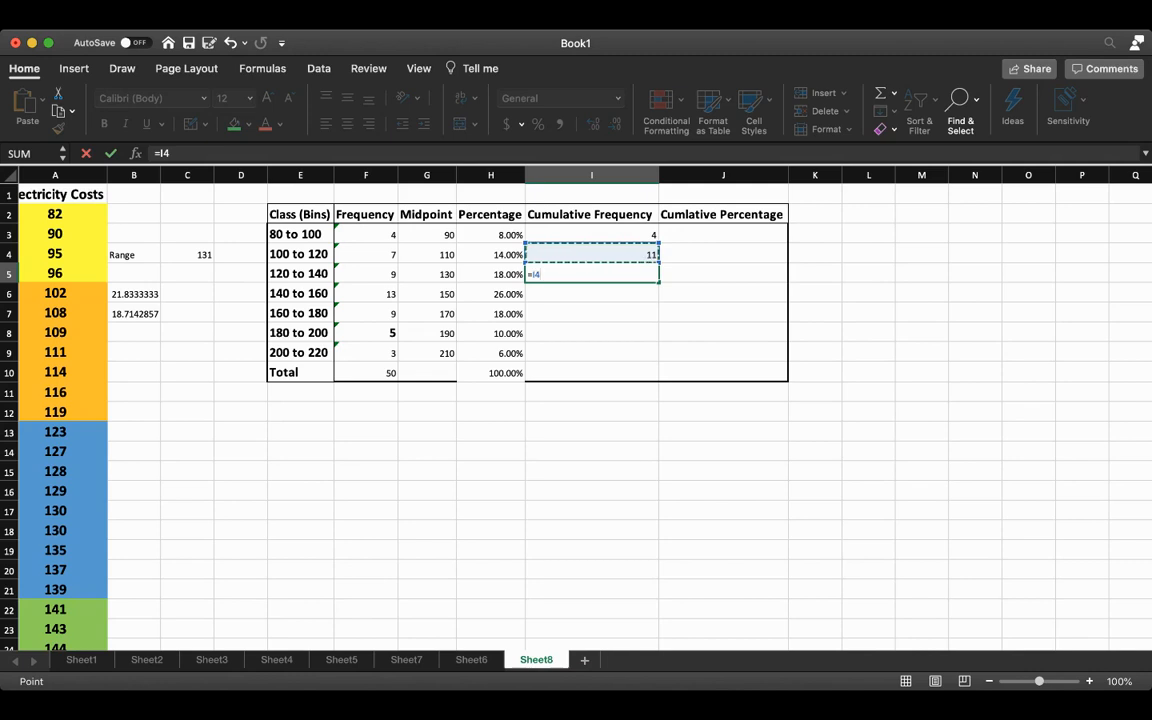
type("+")
key("Left")
key("Left")
key("Left")
key("Return")
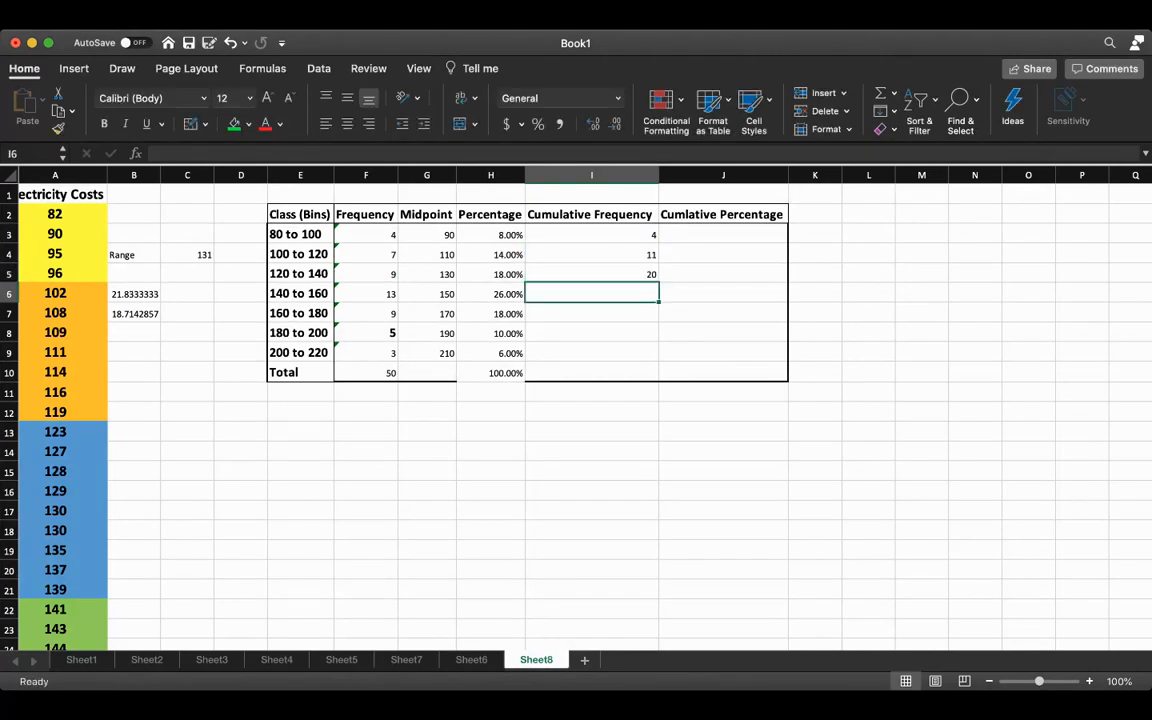
key("Up")
left_click_drag(658, 282, 640, 352)
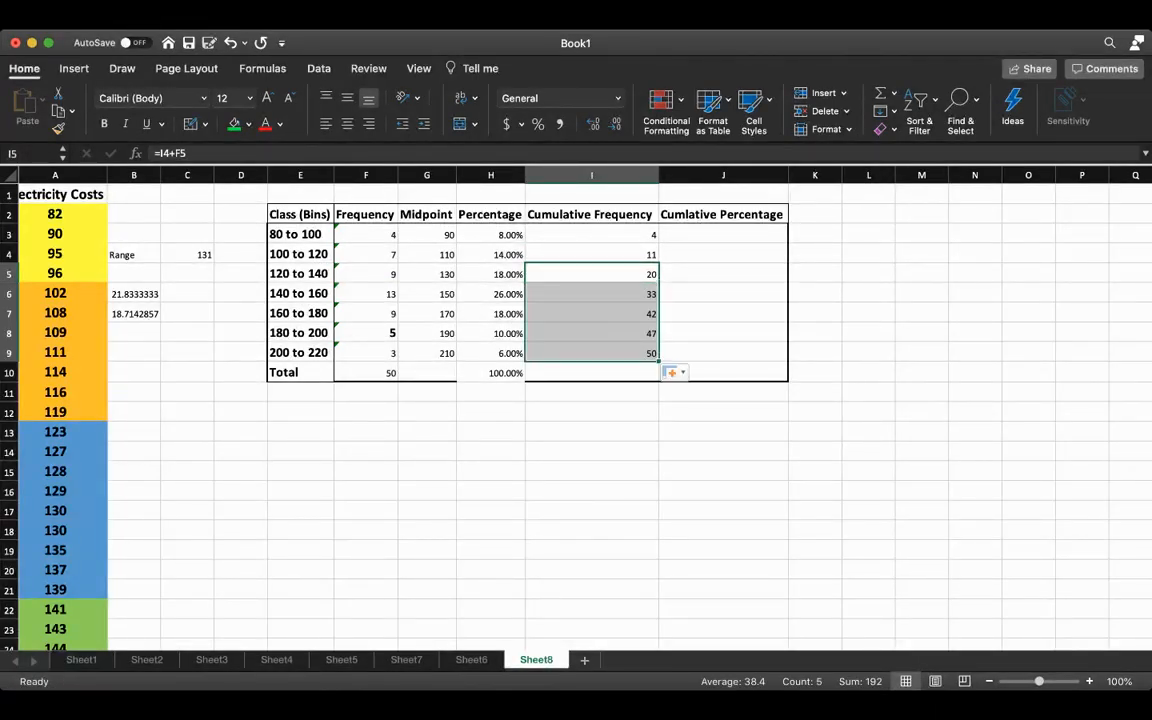
Start the cumulative percentage column by entering =H3 in J3 for the 80 to 100 class.
left_click(723, 234)
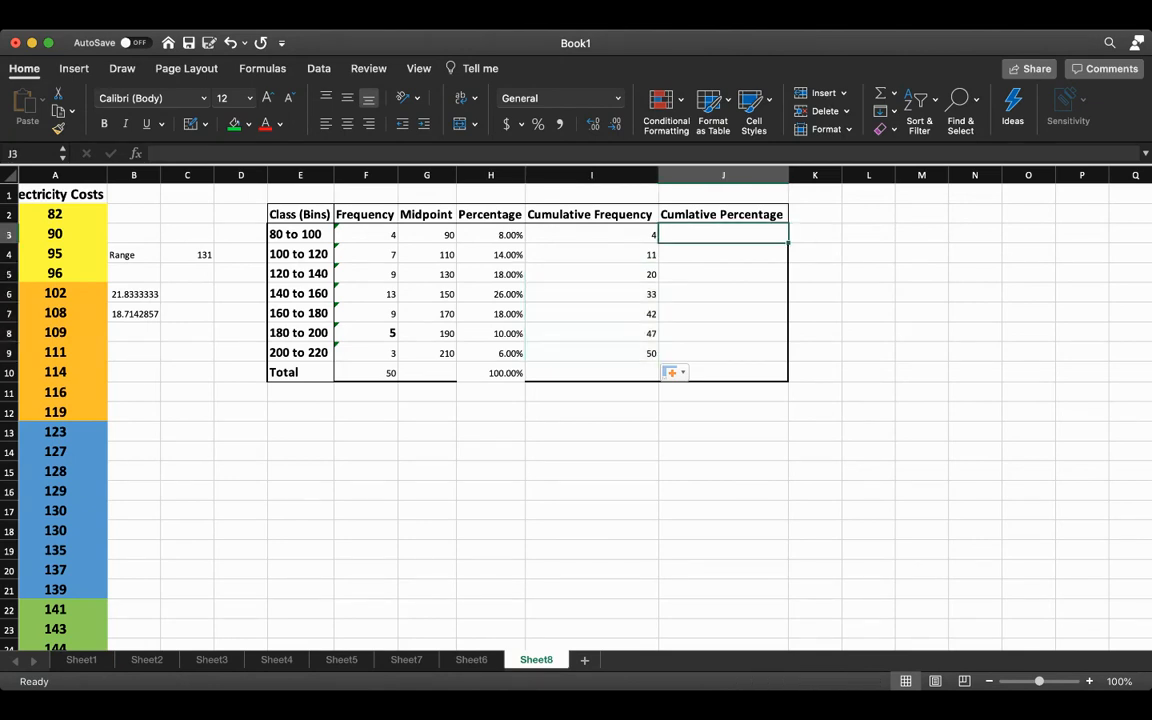
type("=")
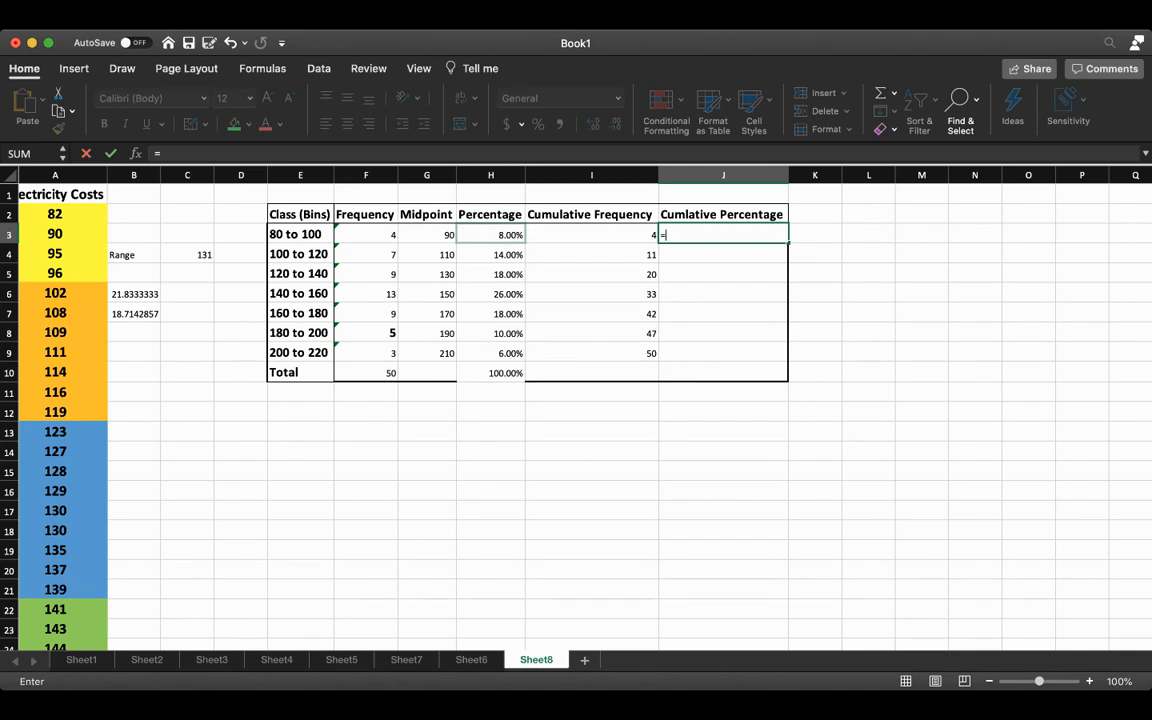
left_click(460, 235)
key("Return")
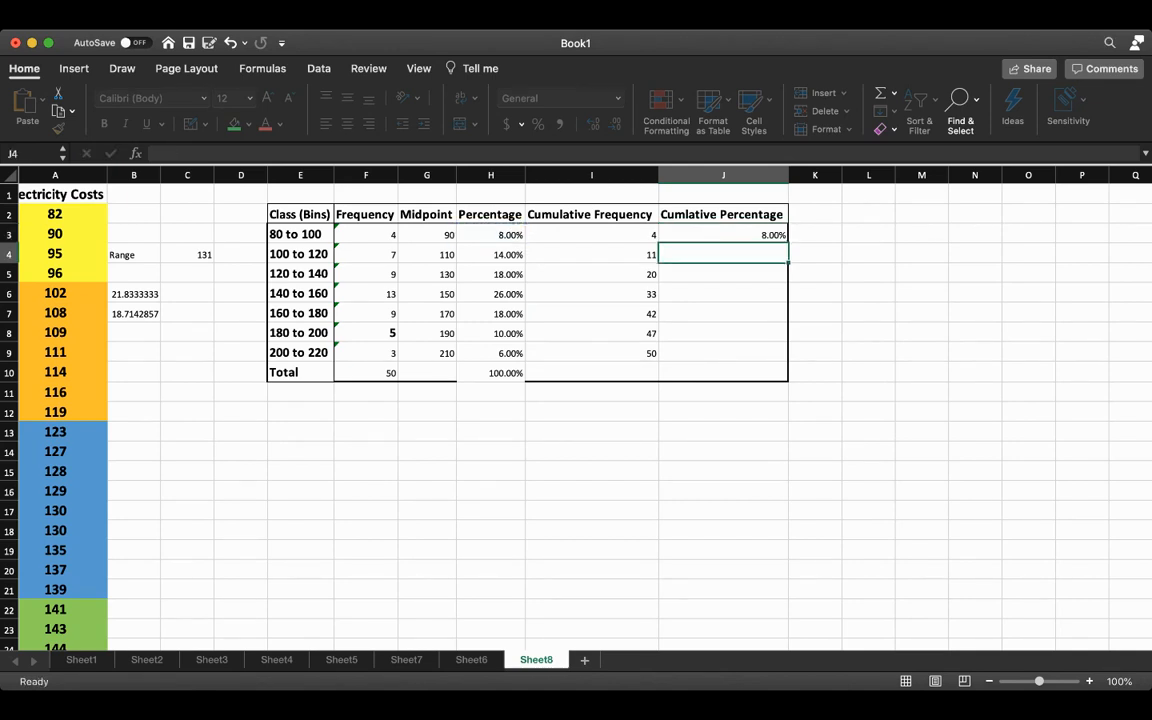
Enter =H3+H4 in J4 as the cumulative percentage of the 100 to 120 class.
type("=")
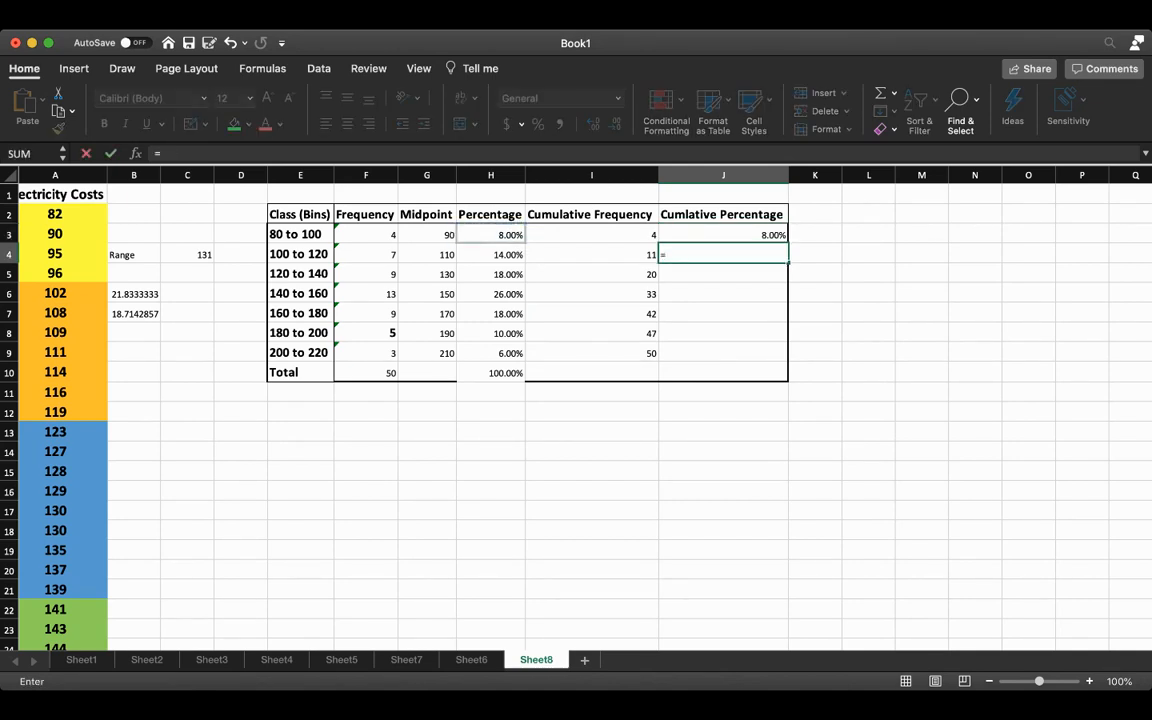
left_click(470, 234)
type("+")
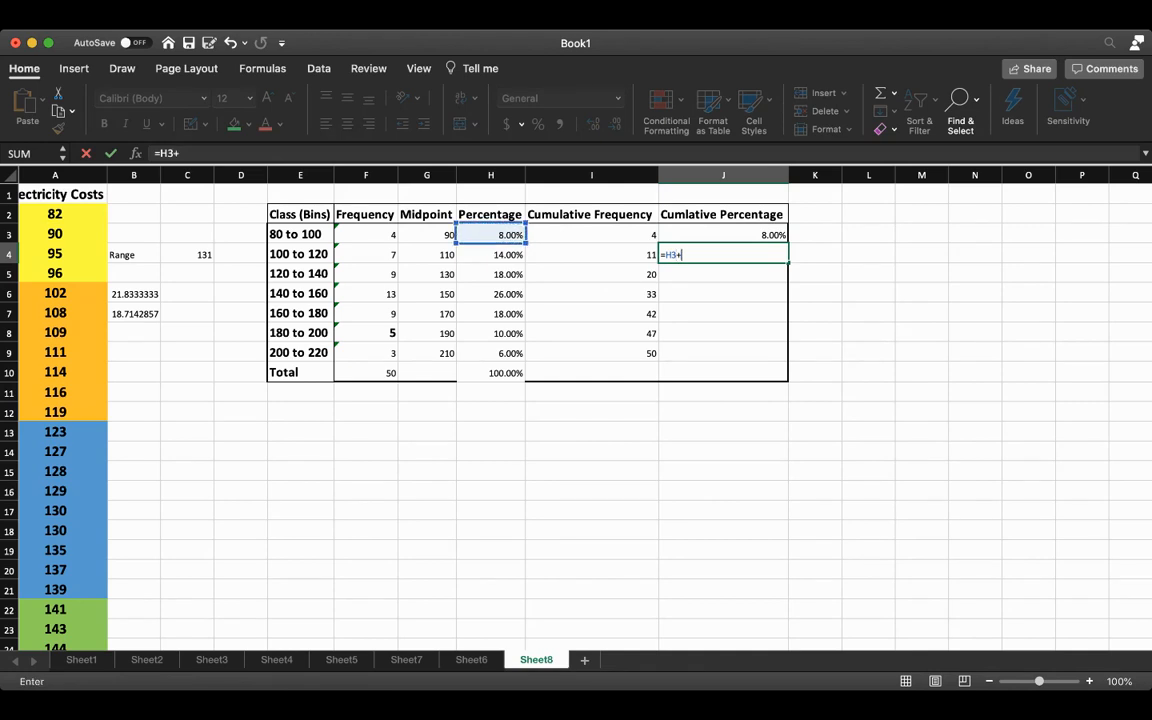
left_click(490, 254)
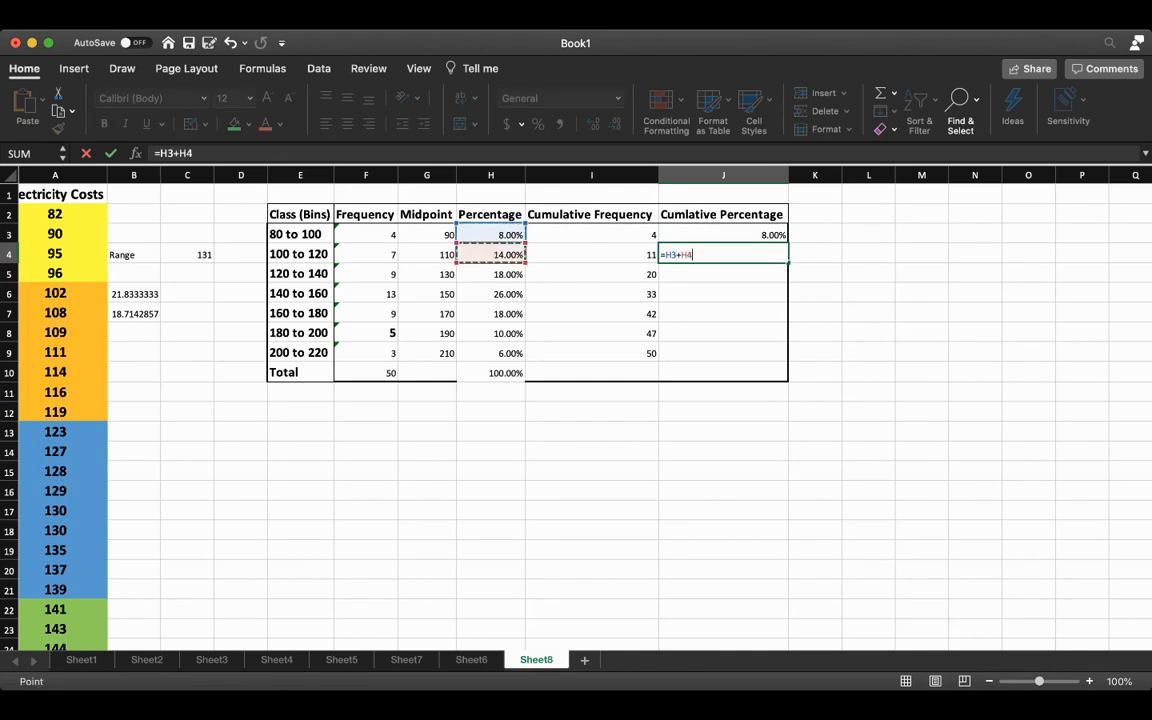
key("Return")
Enter =J4+H5 in J5 and fill the formula down to J9 to complete the cumulative percentages.
type("=")
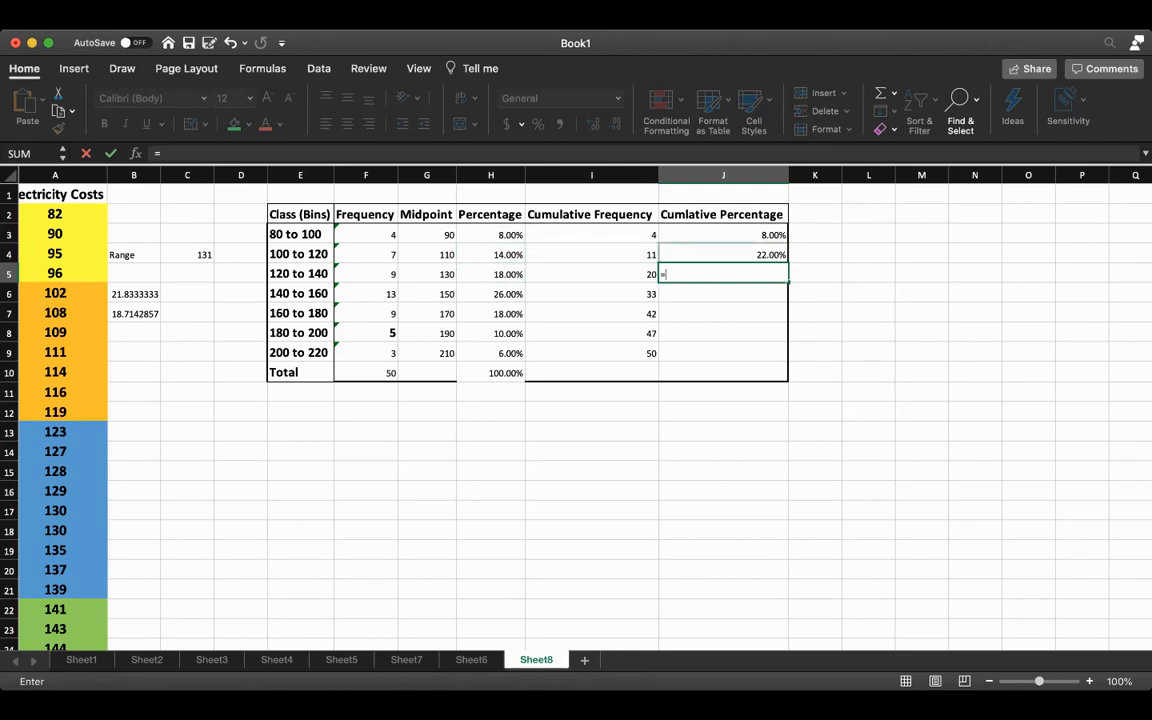
key("Up")
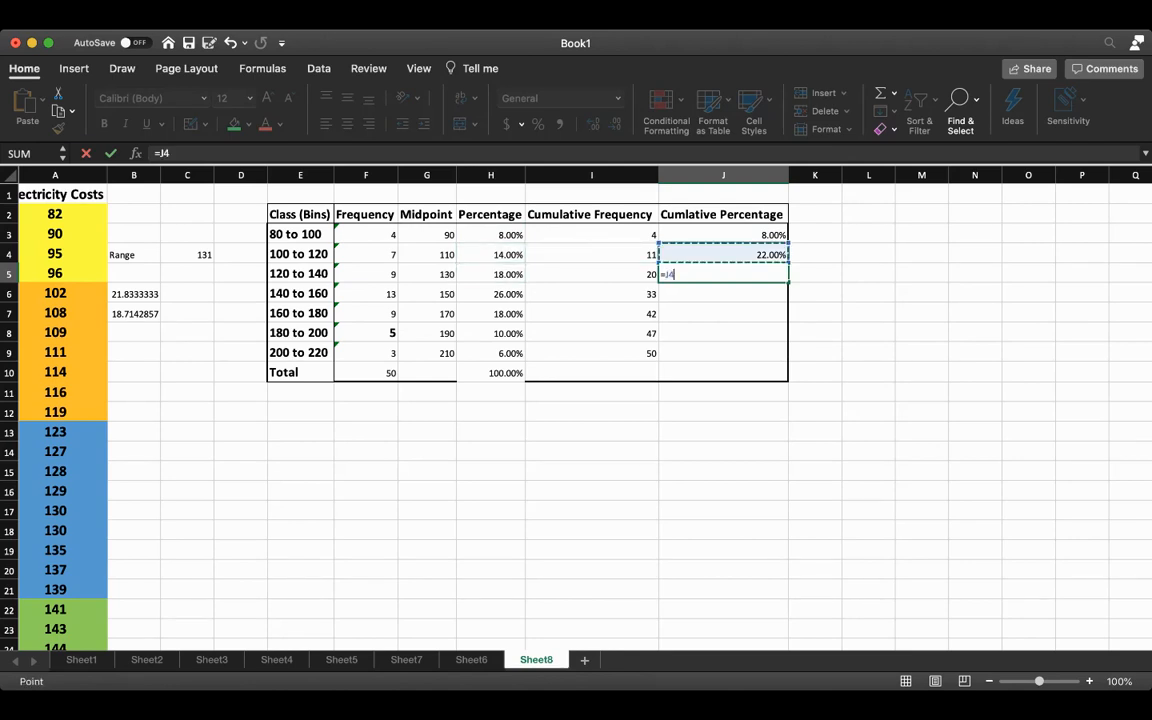
type("+")
key("Left")
key("Left")
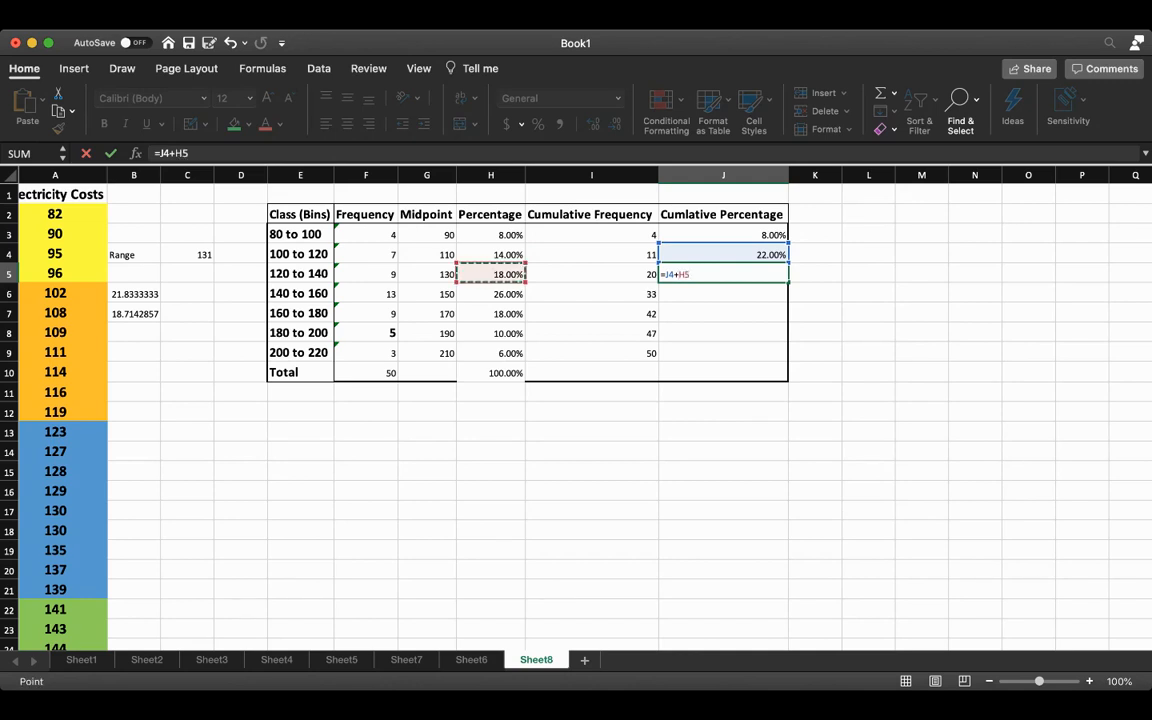
key("Return")
key("Up")
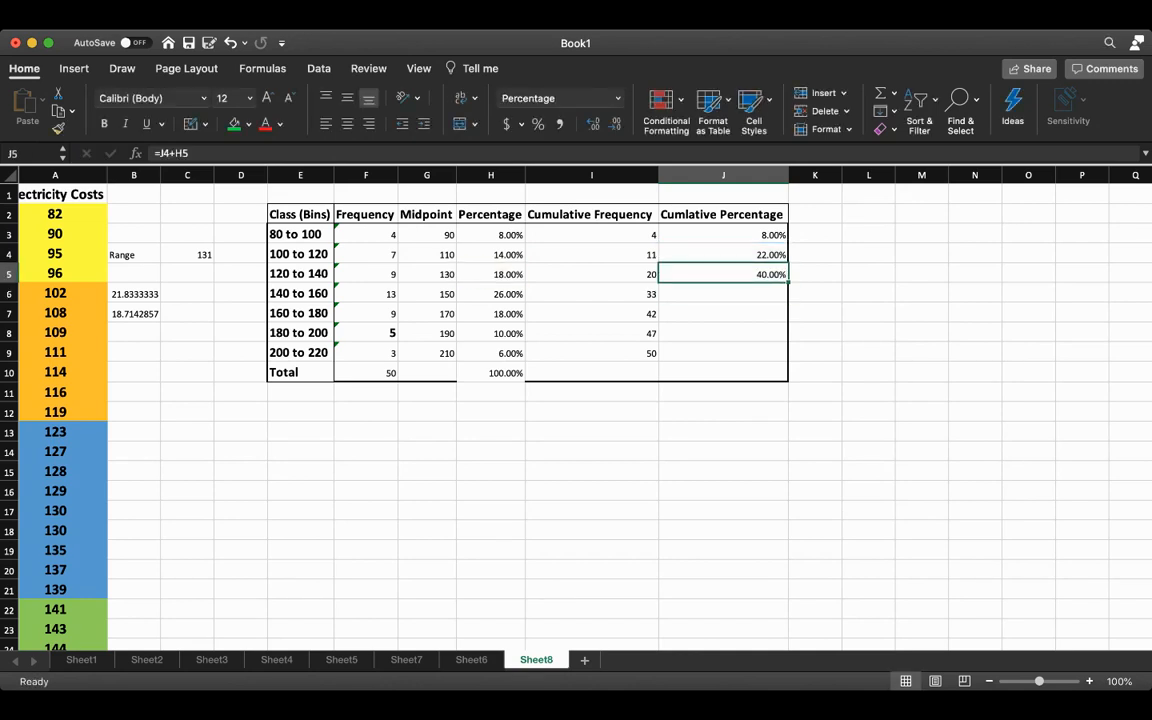
left_click_drag(788, 283, 788, 360)
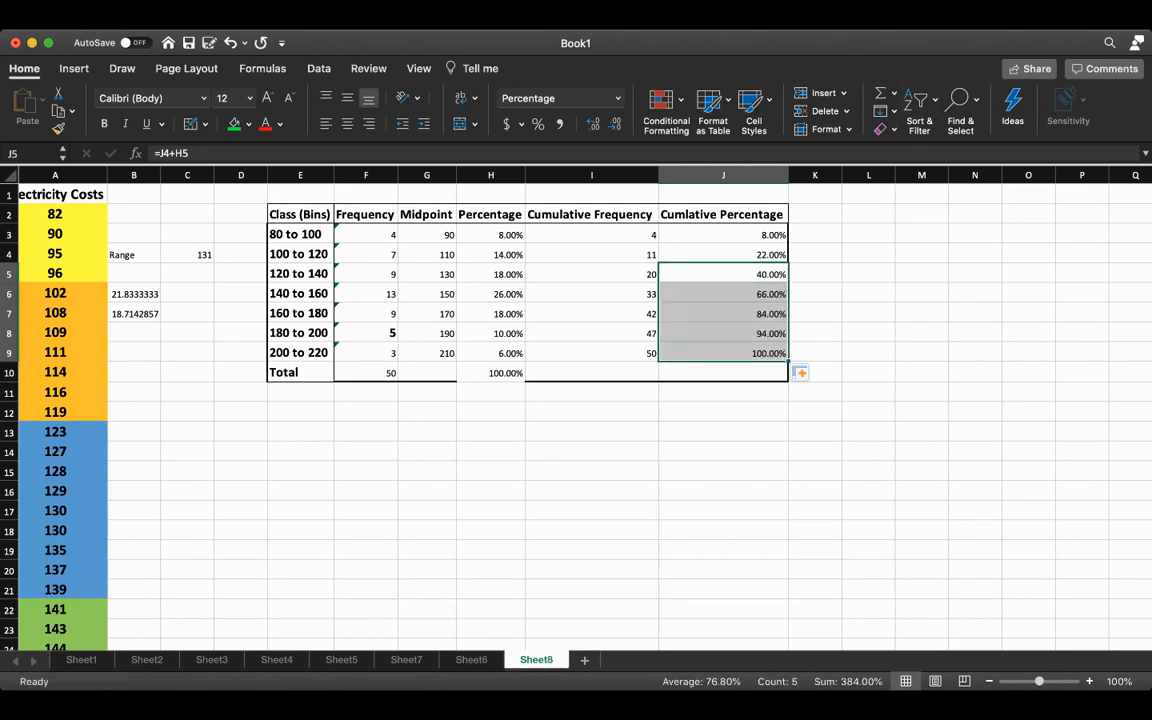
left_click(723, 452)
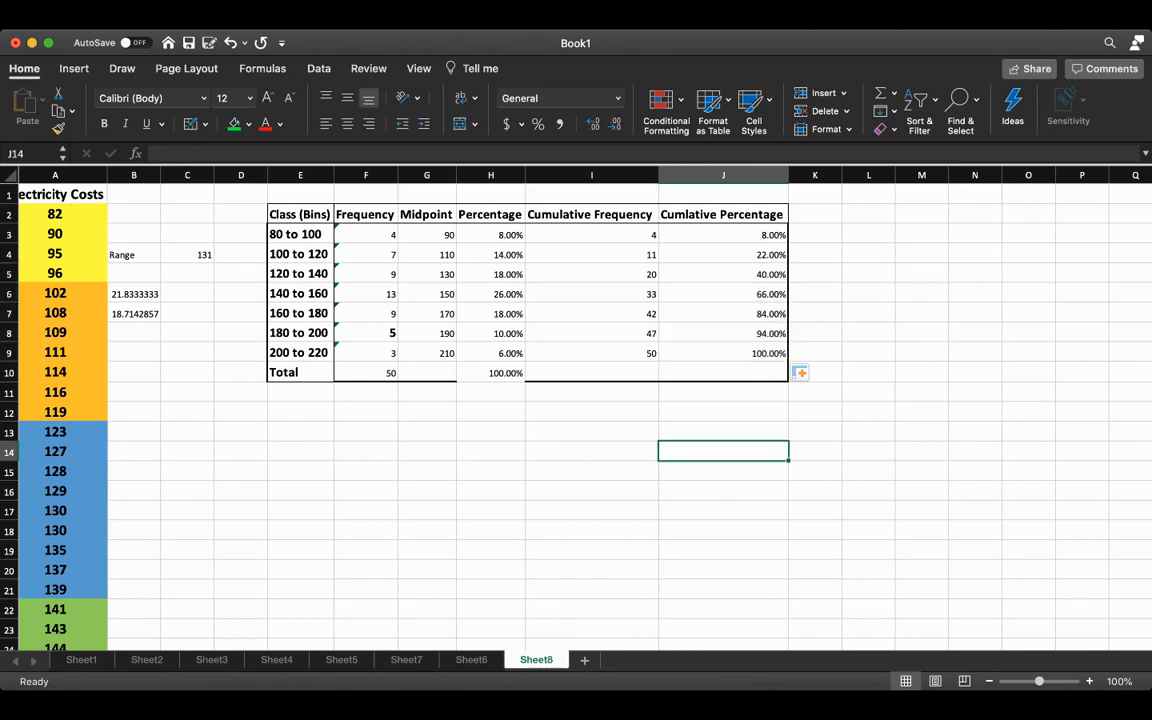